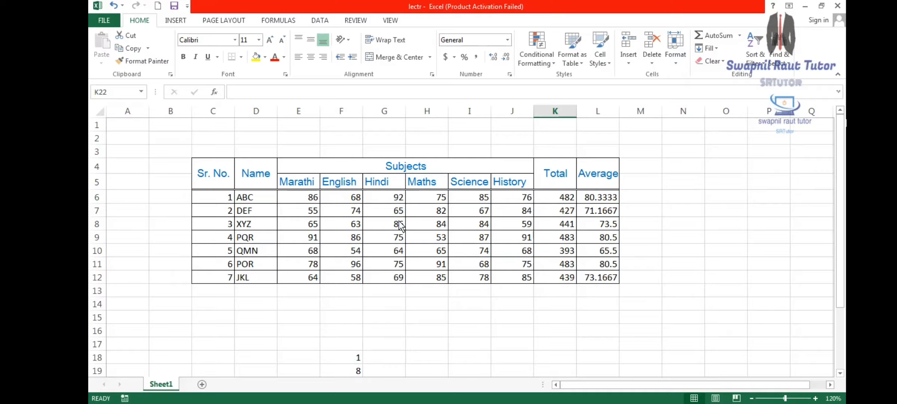
pyautogui.click(541, 63)
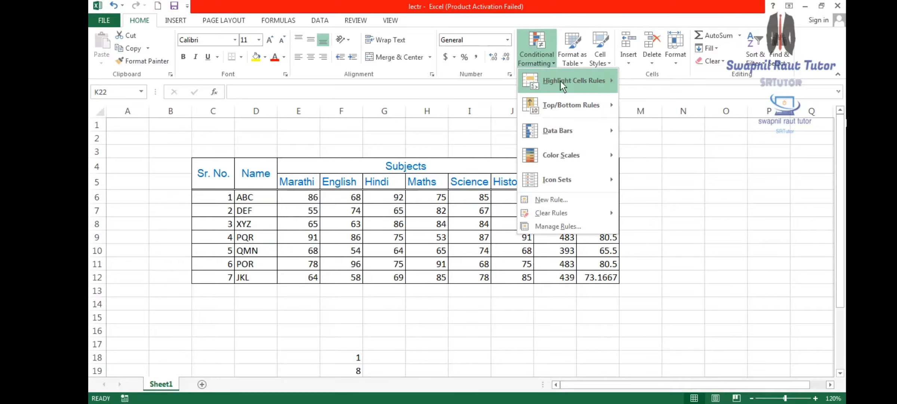
pyautogui.click(663, 335)
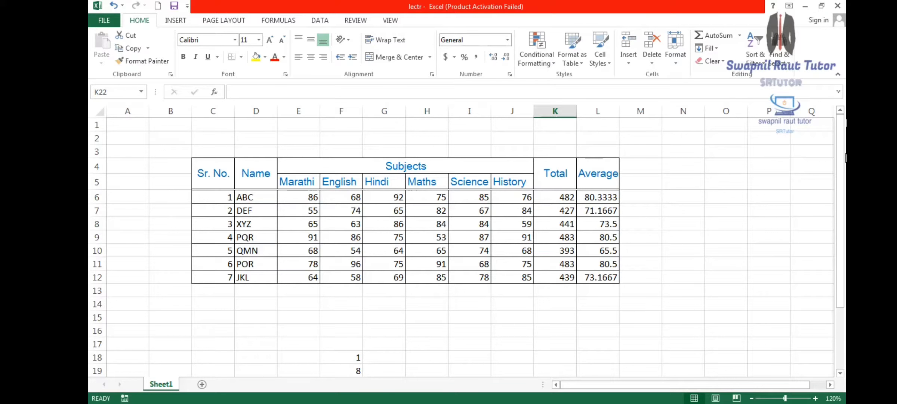
pyautogui.click(299, 198)
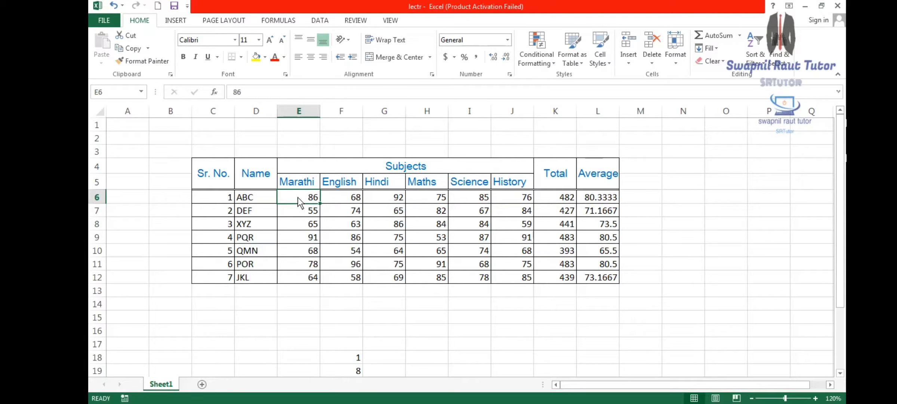
pyautogui.rightClick(299, 205)
pyautogui.moveTo(294, 197); pyautogui.dragTo(292, 288)
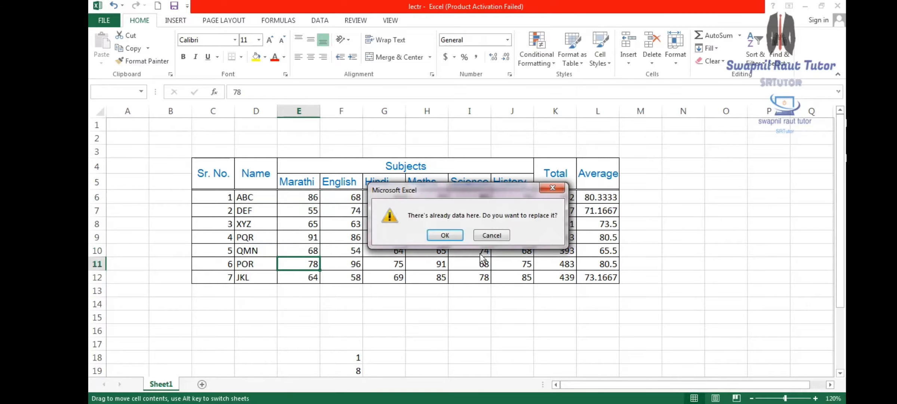
pyautogui.click(492, 235)
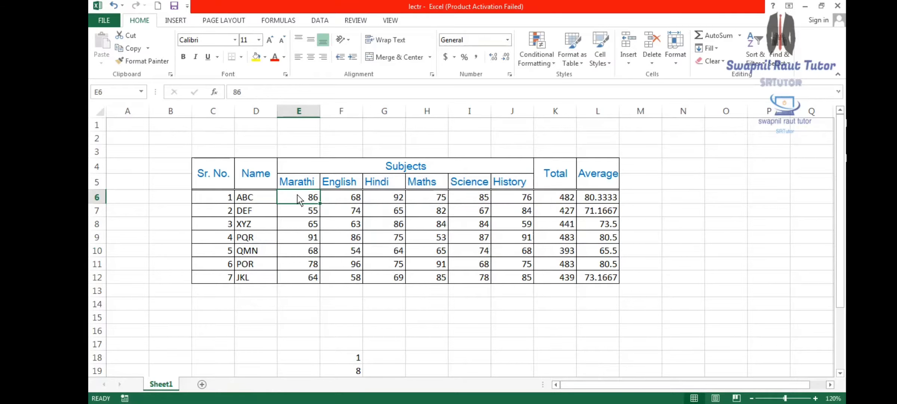
# - Start a Greater Than highlight rule for the Marathi marks in E6:E12 with 65 as the threshold
pyautogui.moveTo(297, 196); pyautogui.dragTo(299, 281)
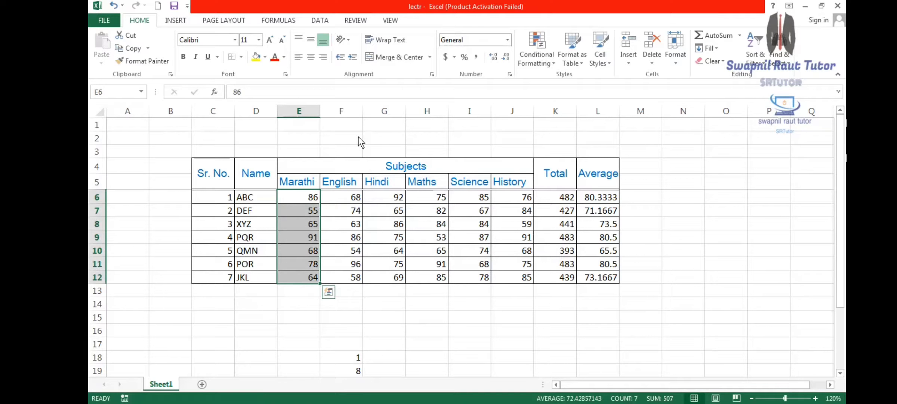
pyautogui.click(541, 60)
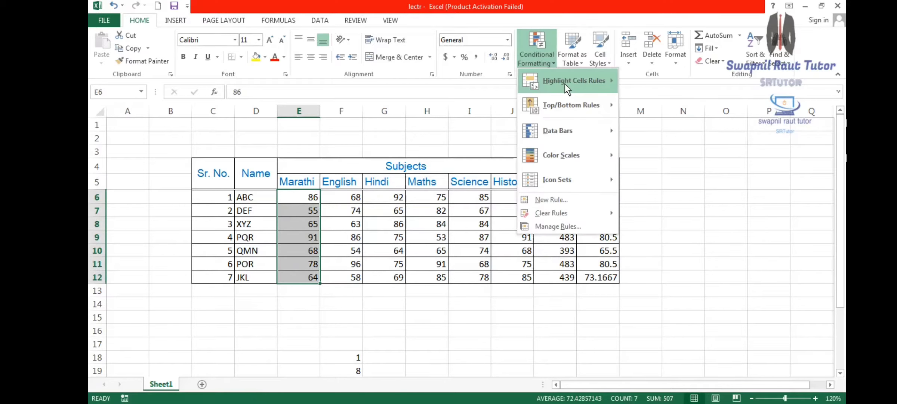
pyautogui.moveTo(564, 83)
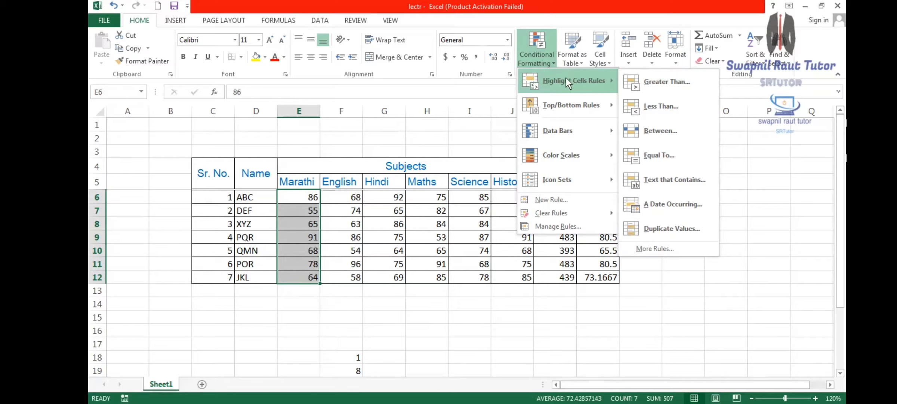
pyautogui.click(663, 84)
pyautogui.moveTo(604, 161); pyautogui.dragTo(459, 106)
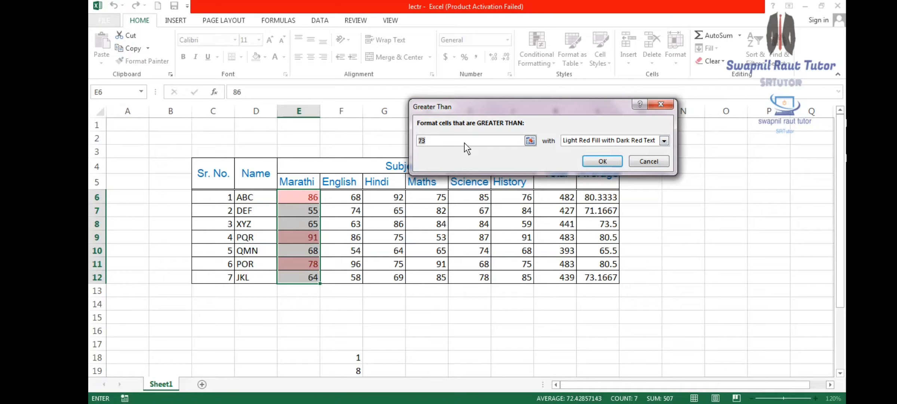
pyautogui.press('BackSpace')
pyautogui.write('65')
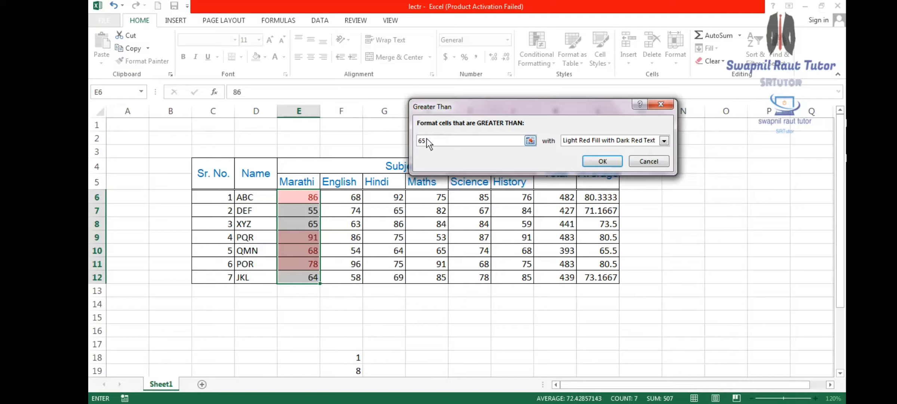
# - Preview the rule's Yellow Fill with Dark Yellow Text, Light Red Fill and Red Border formats on the Marathi marks
pyautogui.click(662, 142)
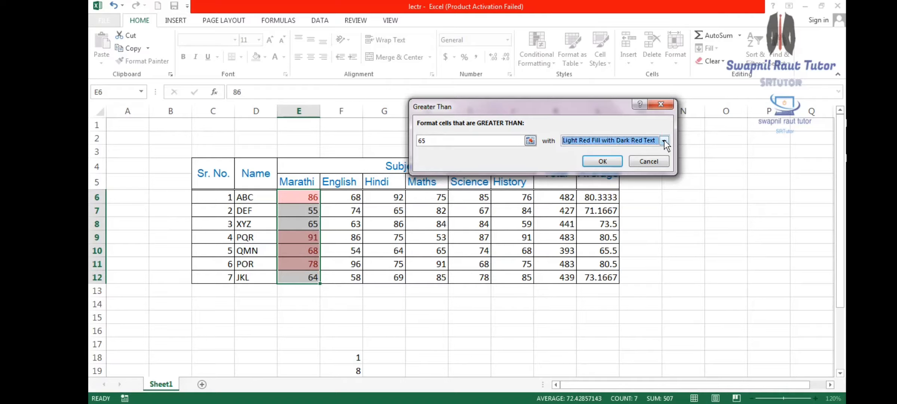
pyautogui.click(613, 158)
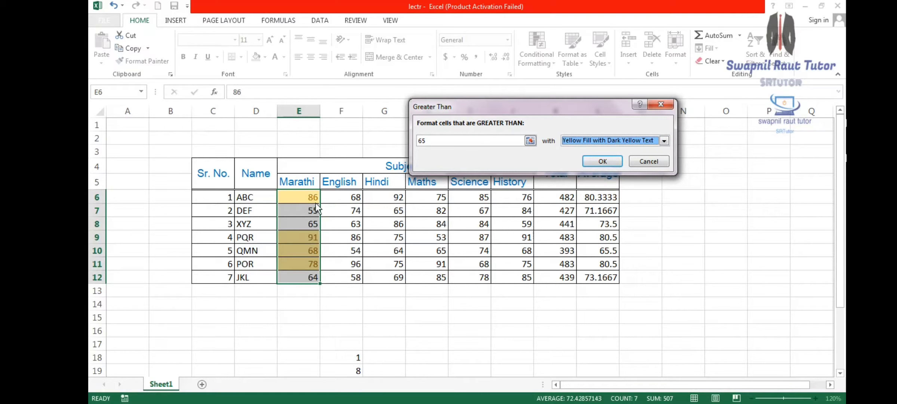
pyautogui.click(665, 141)
pyautogui.click(593, 172)
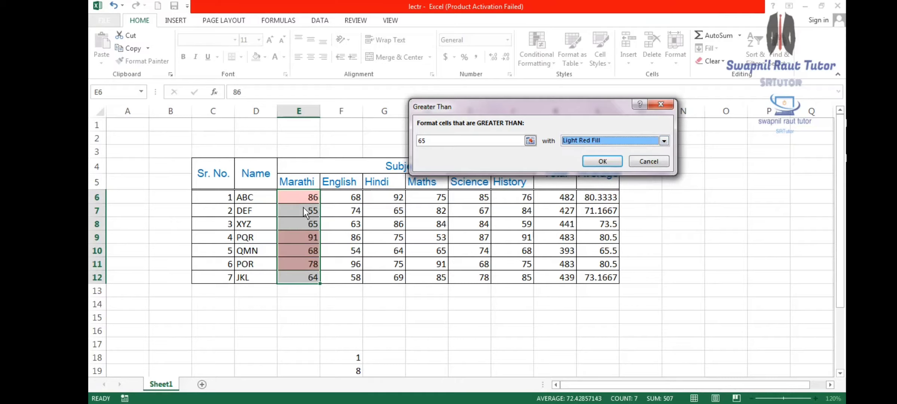
pyautogui.click(665, 141)
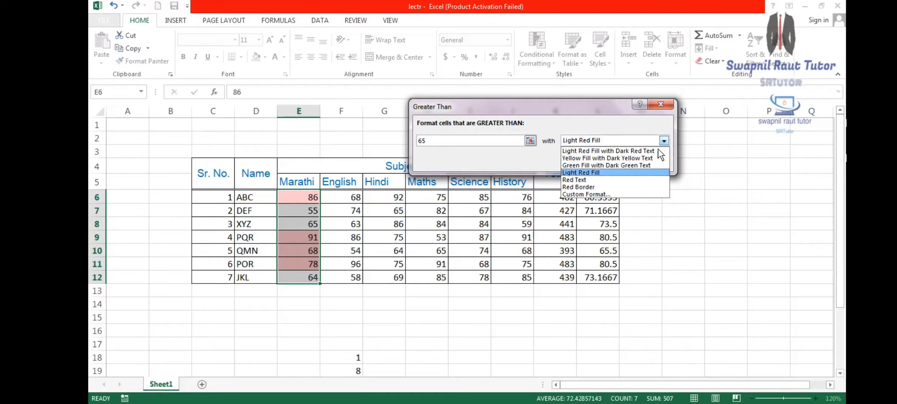
pyautogui.click(580, 189)
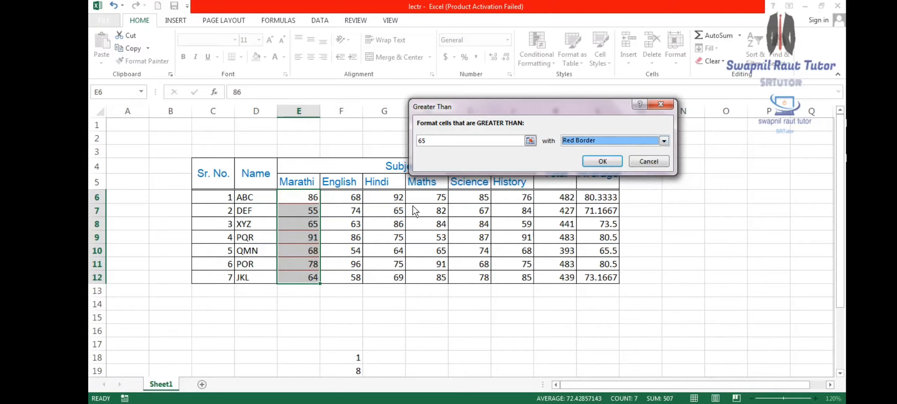
# - Apply the Greater Than rule with Light Red Fill with Dark Red Text and deselect the marks
pyautogui.click(636, 141)
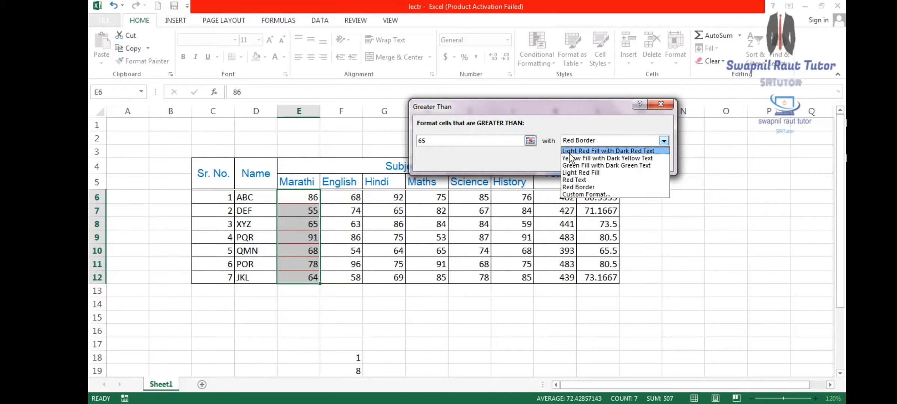
pyautogui.click(569, 151)
pyautogui.click(613, 161)
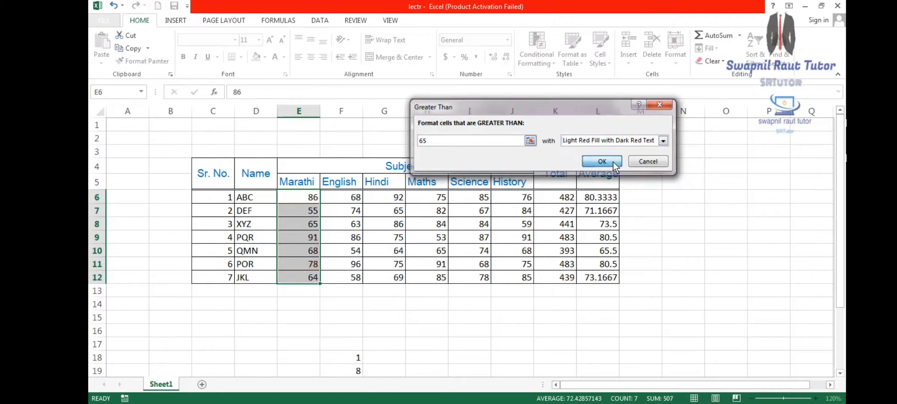
pyautogui.click(338, 329)
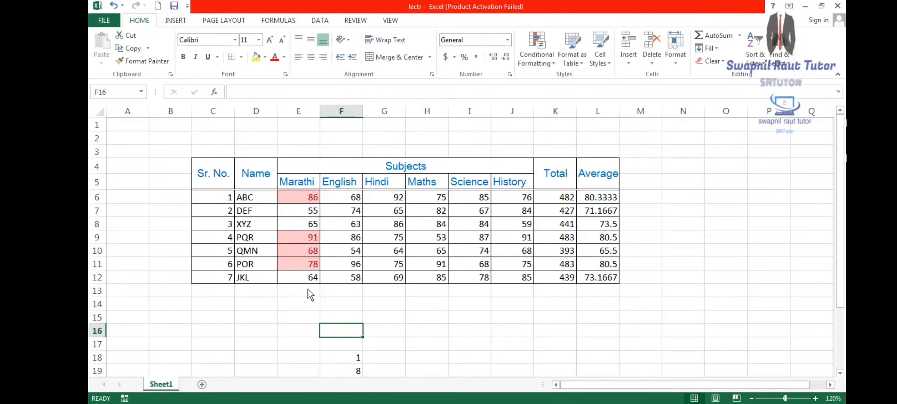
# - Clear the conditional formatting rules from the Marathi marks in E6:E12
pyautogui.moveTo(302, 197); pyautogui.dragTo(300, 273)
pyautogui.click(541, 59)
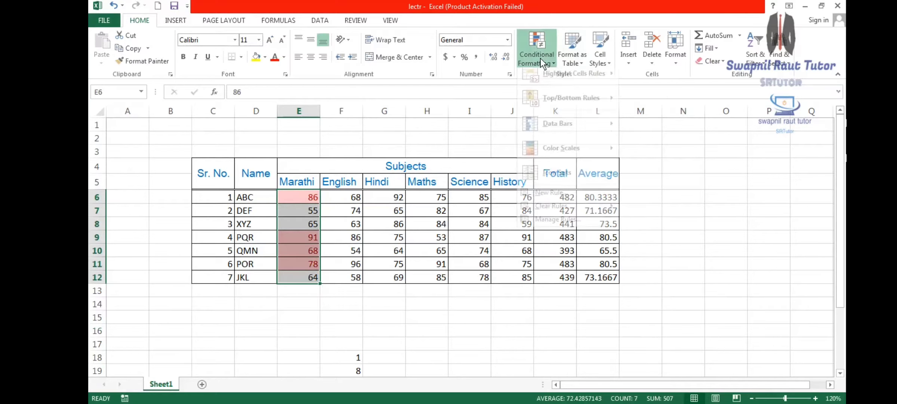
pyautogui.moveTo(587, 212)
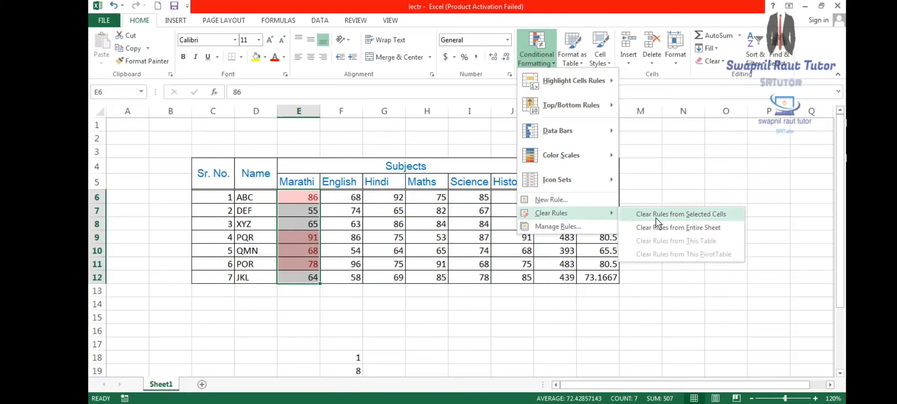
pyautogui.click(663, 215)
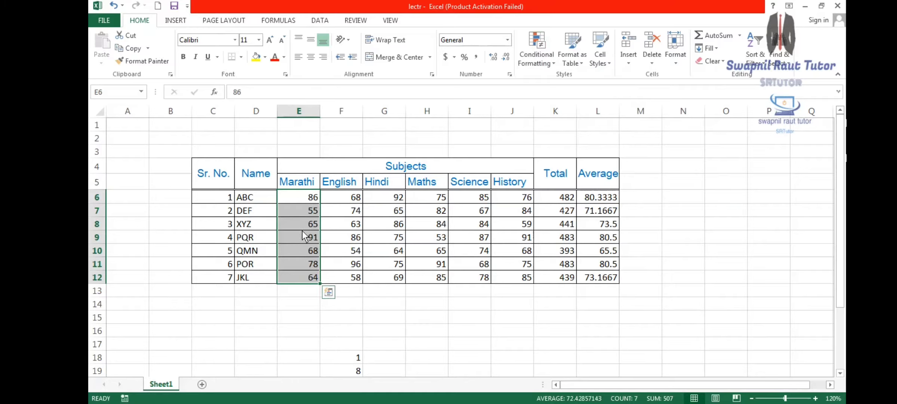
# - Try a Less Than 65 highlight rule on the Marathi marks, previewing the yellow and light red fills with dark text, and cancel it
pyautogui.click(543, 67)
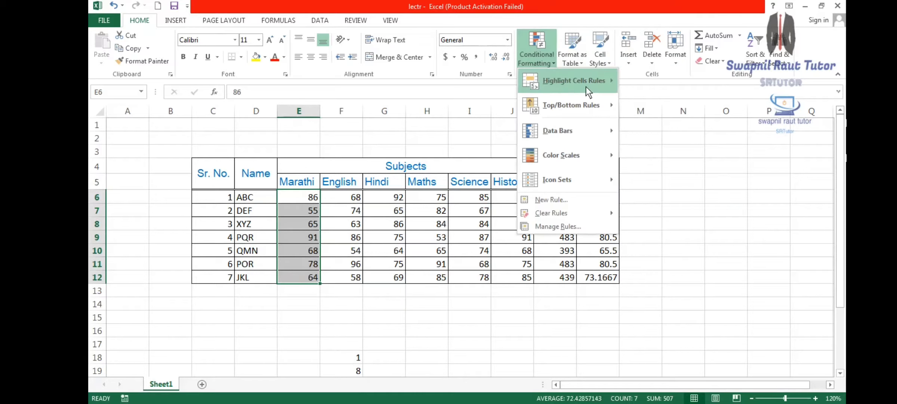
pyautogui.moveTo(586, 86)
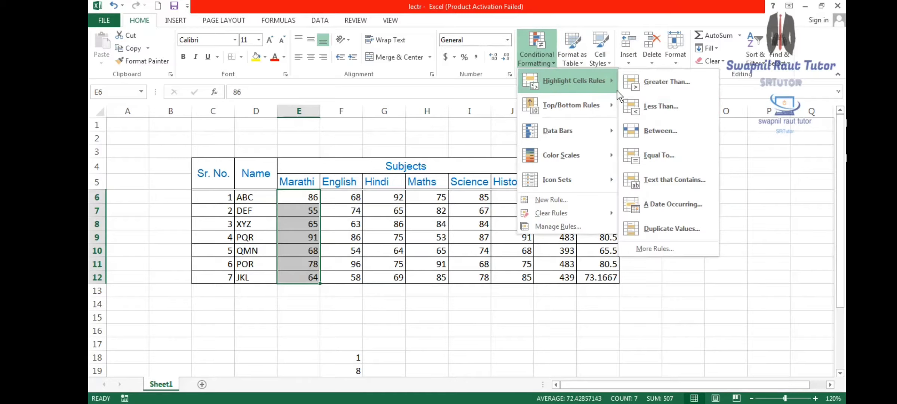
pyautogui.click(677, 113)
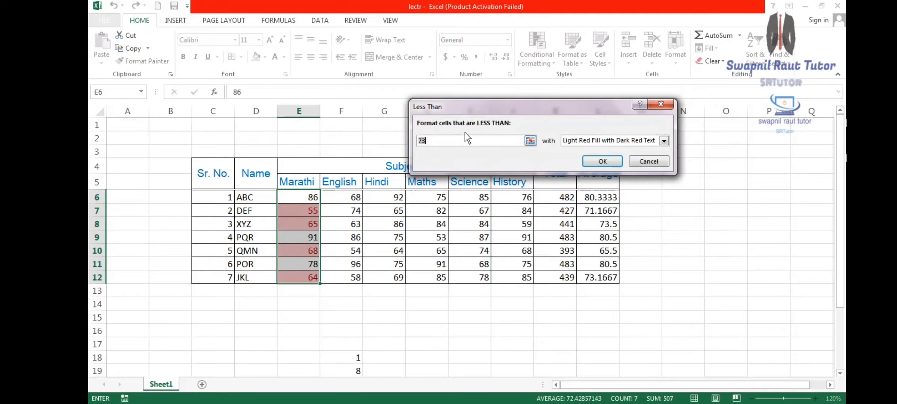
pyautogui.press('BackSpace')
pyautogui.write('65')
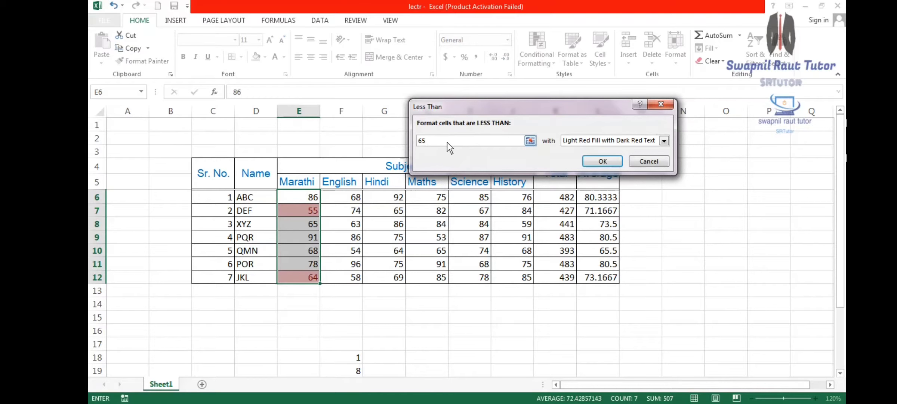
pyautogui.click(609, 144)
pyautogui.click(598, 162)
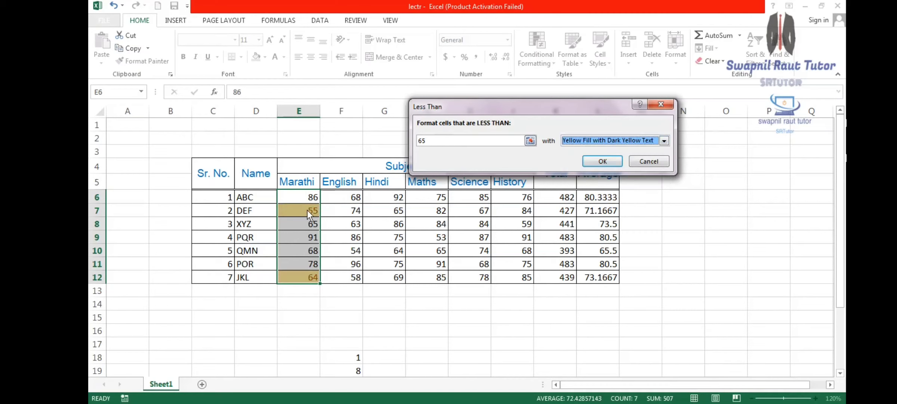
pyautogui.click(576, 139)
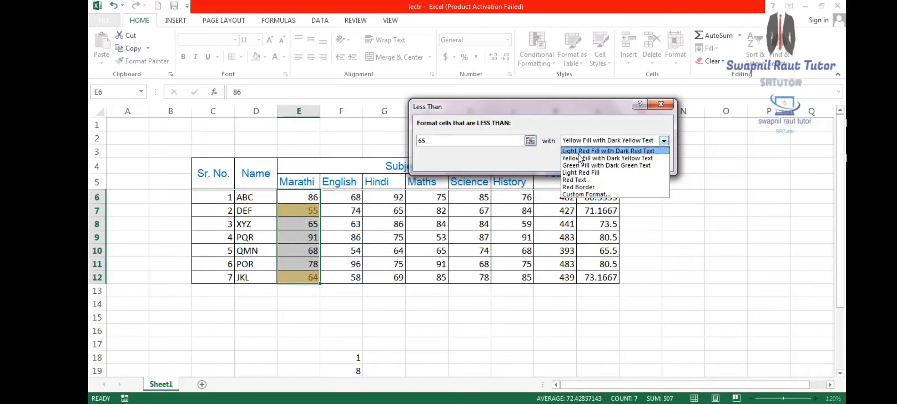
pyautogui.click(579, 149)
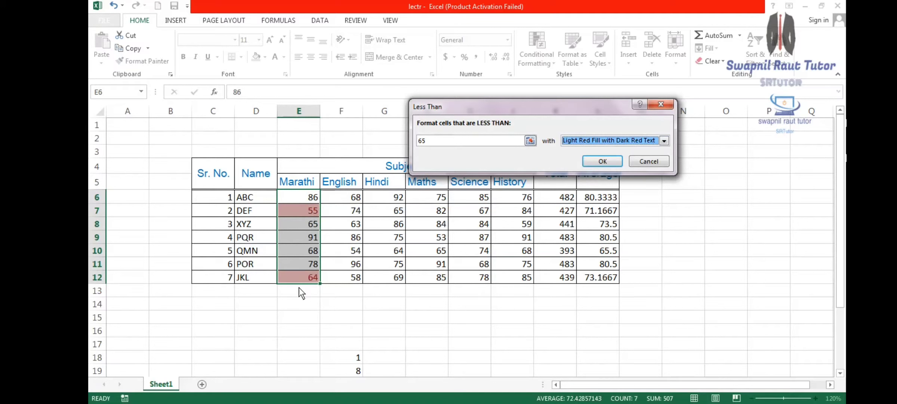
pyautogui.click(652, 162)
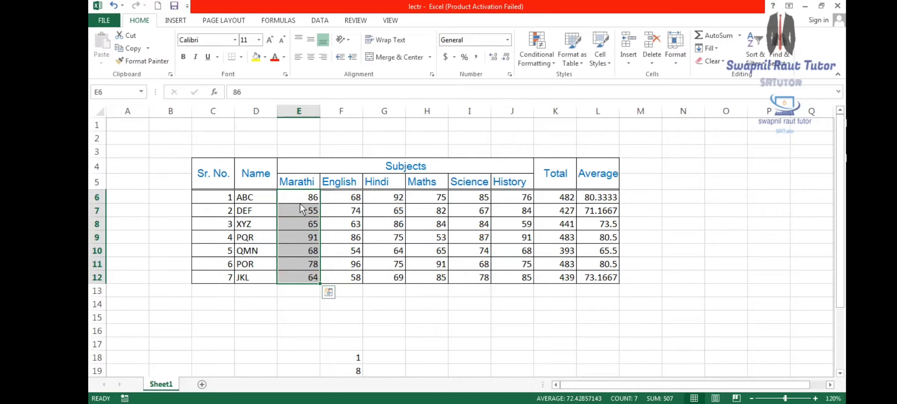
# - Highlight Marathi marks between 65 and 80 with Light Red Fill with Dark Red Text
pyautogui.click(536, 60)
pyautogui.moveTo(584, 80)
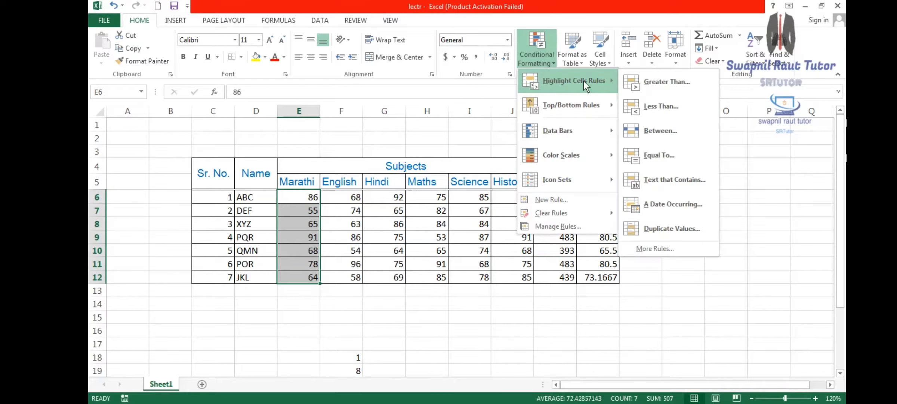
pyautogui.click(664, 131)
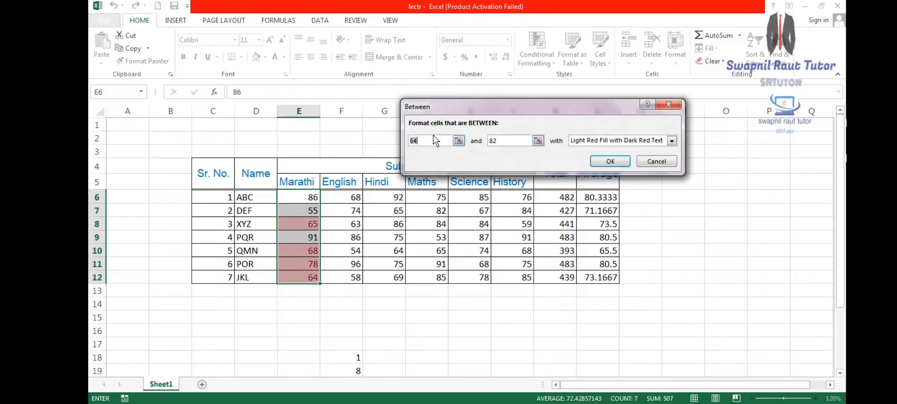
pyautogui.press('BackSpace')
pyautogui.write('65')
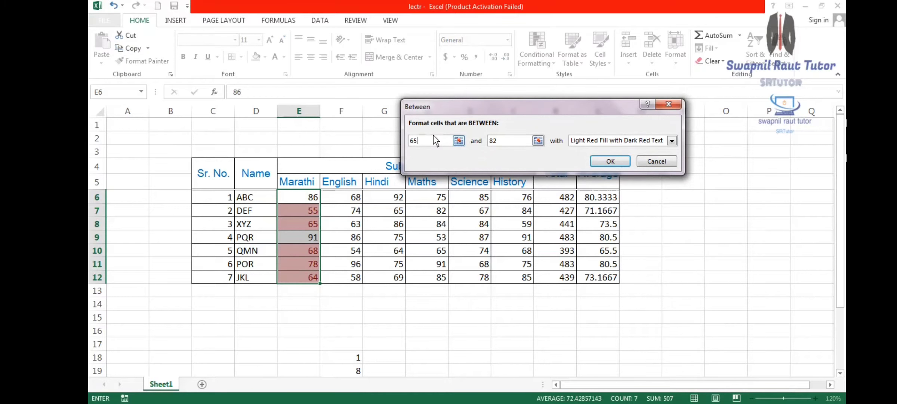
pyautogui.write('80')
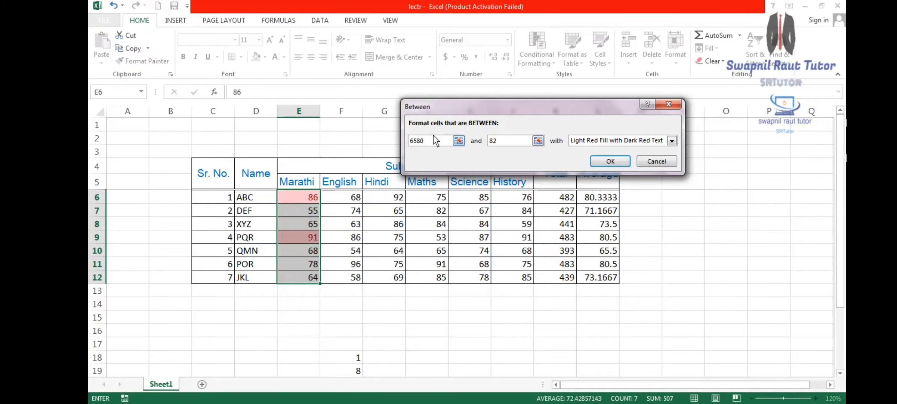
pyautogui.press('BackSpace')
pyautogui.press('BackSpace')
pyautogui.press('Tab')
pyautogui.write('80')
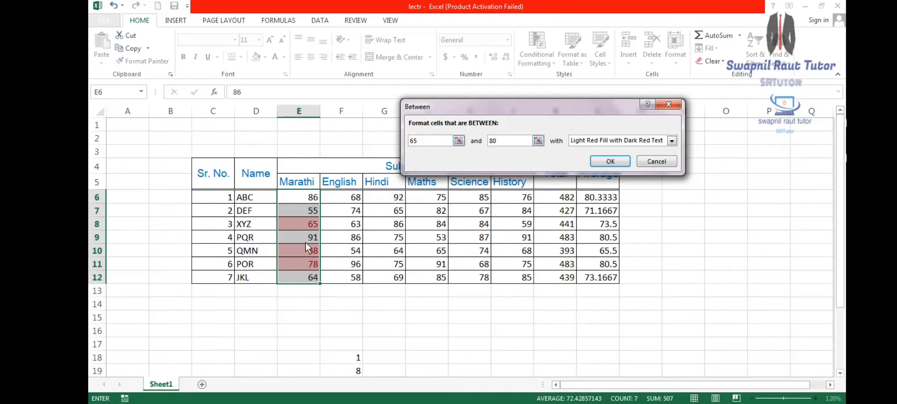
pyautogui.click(602, 159)
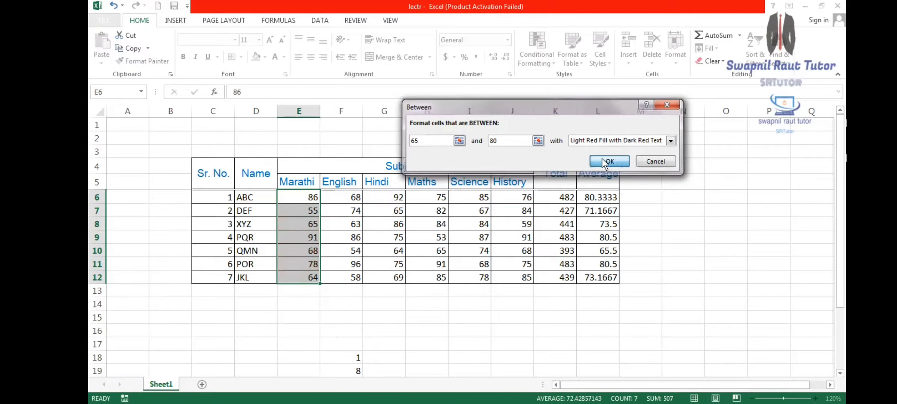
# - Clear the conditional formatting rules from only the Marathi marks in E6:E12
pyautogui.click(299, 303)
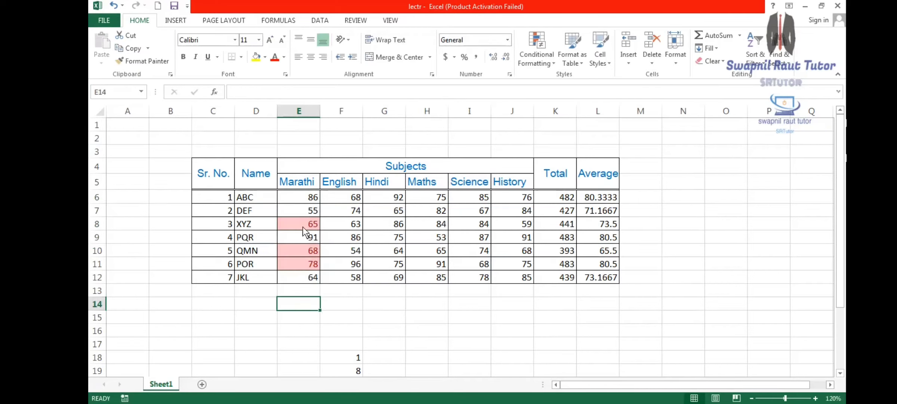
pyautogui.click(297, 195)
pyautogui.moveTo(299, 237); pyautogui.dragTo(300, 268)
pyautogui.moveTo(293, 194); pyautogui.dragTo(295, 272)
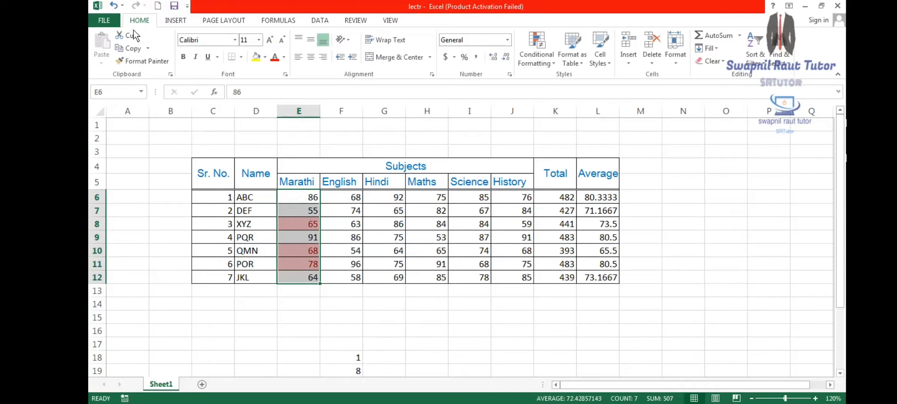
pyautogui.click(549, 64)
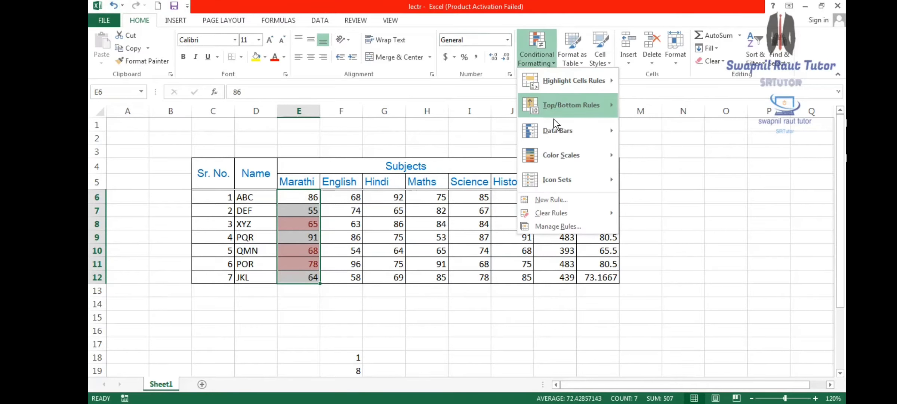
pyautogui.moveTo(555, 210)
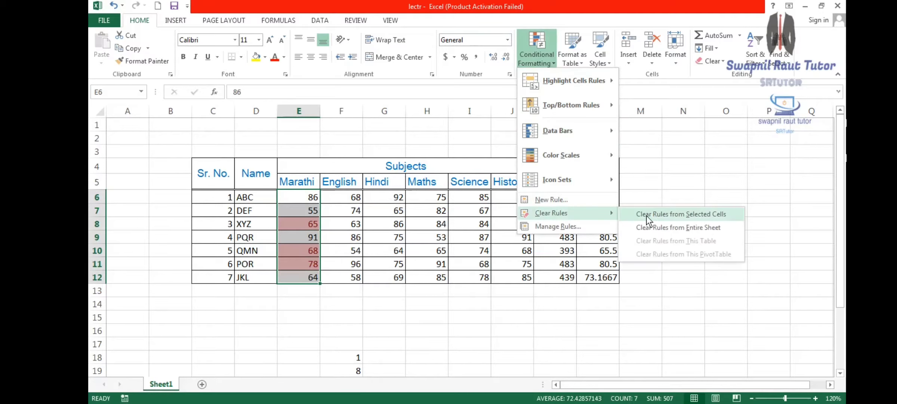
pyautogui.click(672, 216)
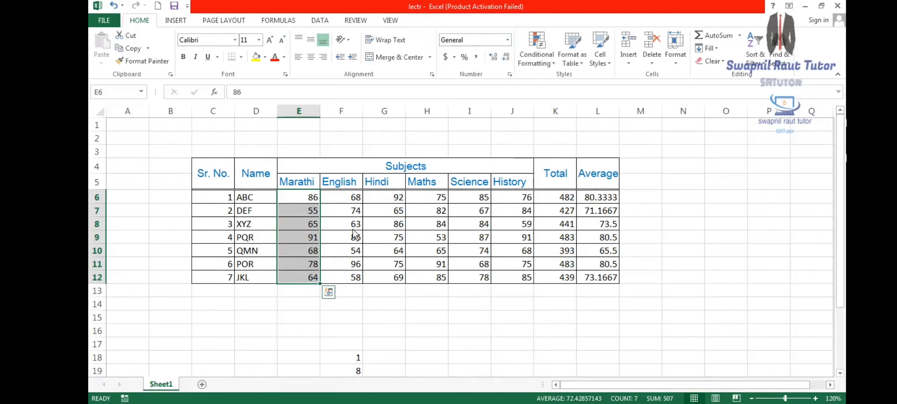
# - Try an Equal To rule of 65 on the Marathi marks, then apply it for 78 with Light Red Fill with Dark Red Text
pyautogui.click(537, 66)
pyautogui.moveTo(566, 79)
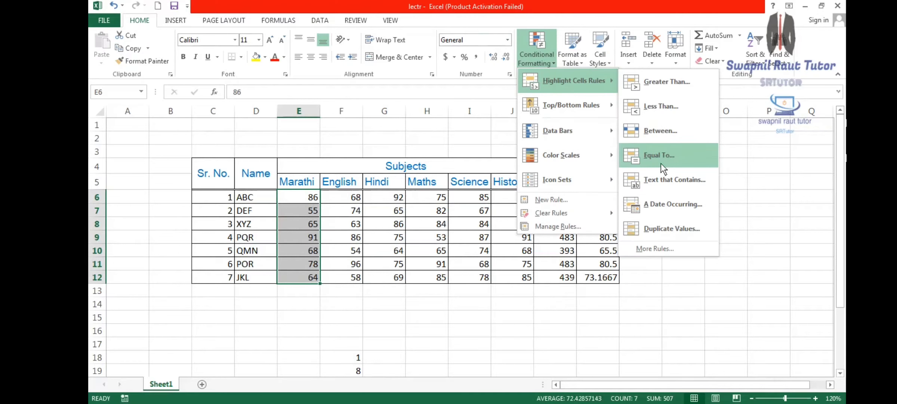
pyautogui.click(661, 154)
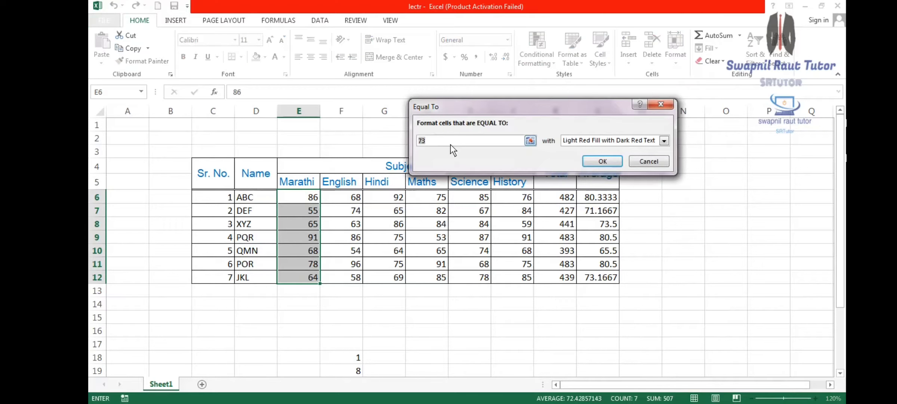
pyautogui.write('65')
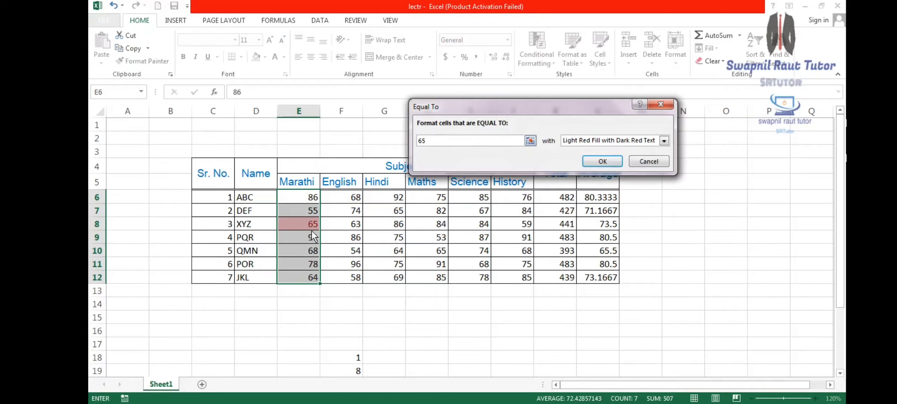
pyautogui.press('BackSpace')
pyautogui.press('BackSpace')
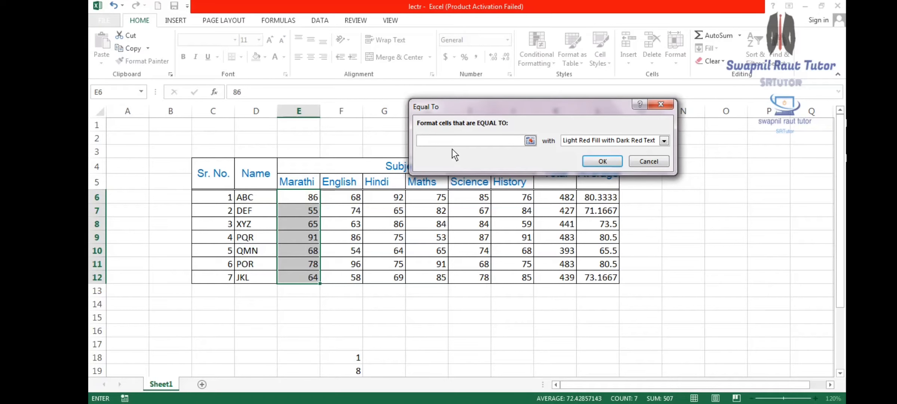
pyautogui.write('78')
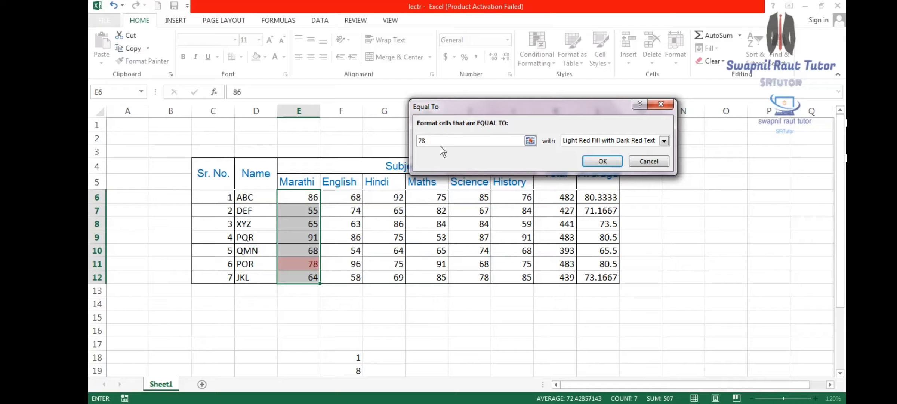
pyautogui.click(598, 162)
# - Remove the Equal To highlight rule from the selected Marathi marks
pyautogui.click(544, 61)
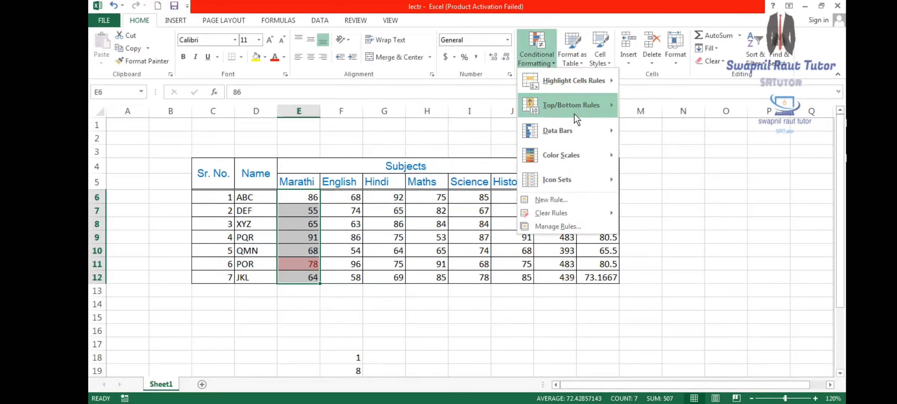
pyautogui.moveTo(592, 214)
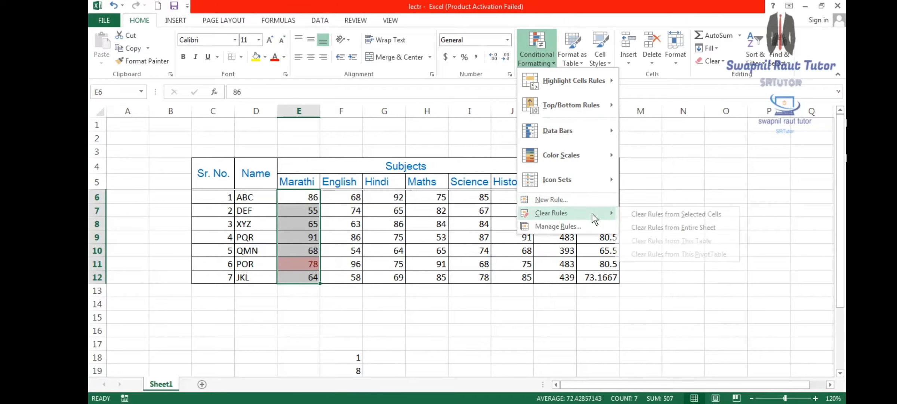
pyautogui.click(639, 216)
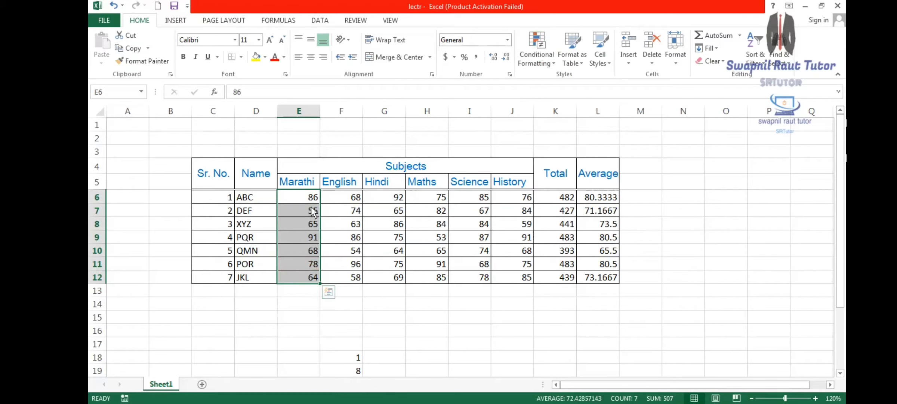
pyautogui.click(540, 57)
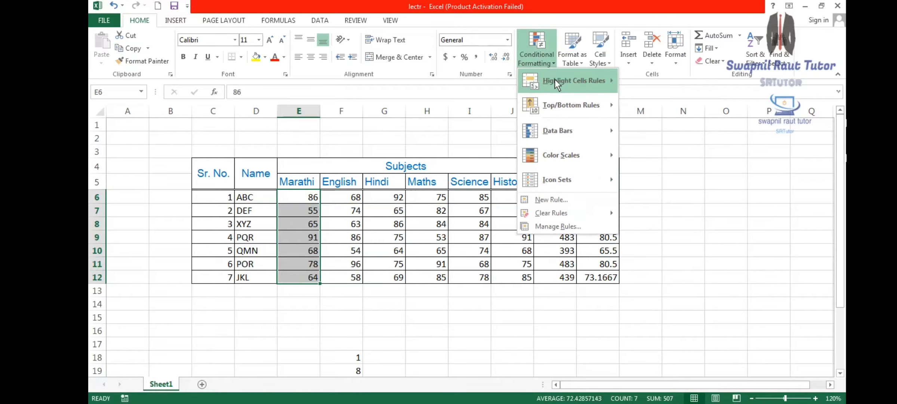
pyautogui.moveTo(554, 79)
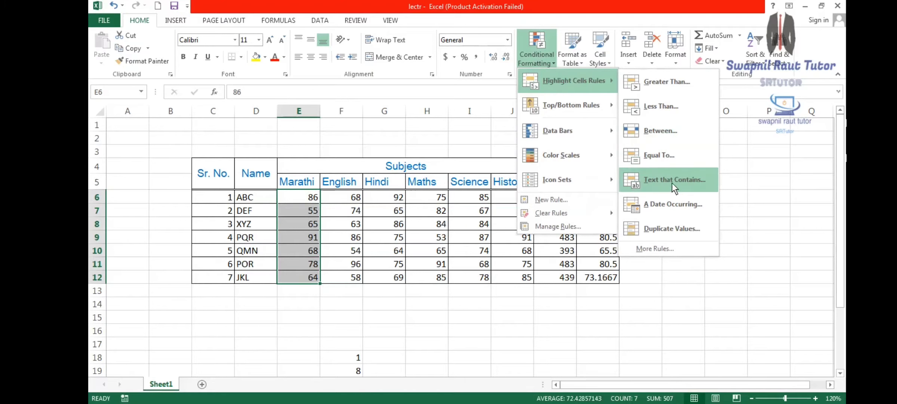
pyautogui.click(698, 294)
pyautogui.click(278, 332)
pyautogui.moveTo(258, 194); pyautogui.dragTo(258, 215)
pyautogui.moveTo(258, 272); pyautogui.dragTo(258, 286)
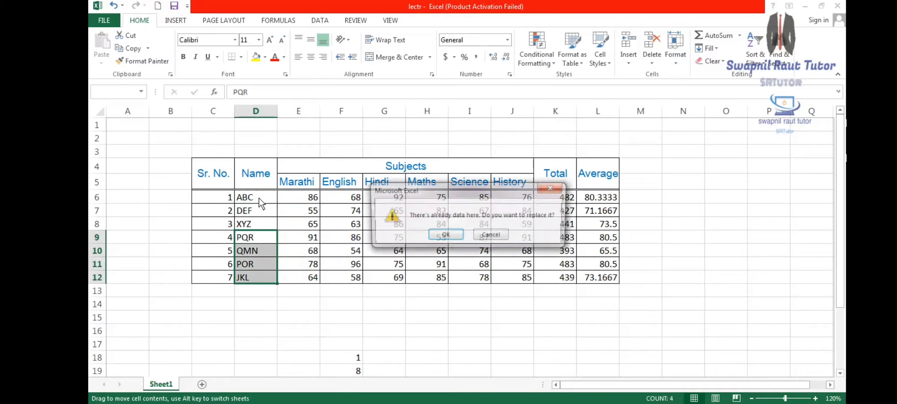
pyautogui.click(477, 237)
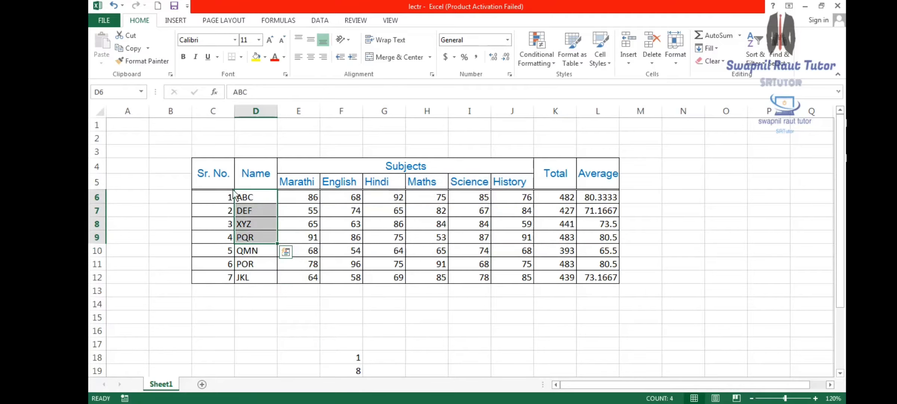
# - Try a Text That Contains rule on the names in D6:D12, previewing the letters f and p, and cancel it
pyautogui.click(257, 197)
pyautogui.moveTo(260, 197); pyautogui.dragTo(251, 275)
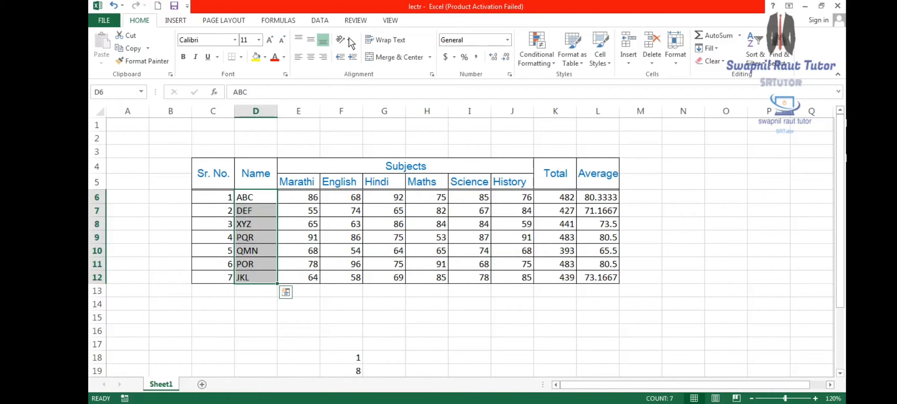
pyautogui.click(552, 61)
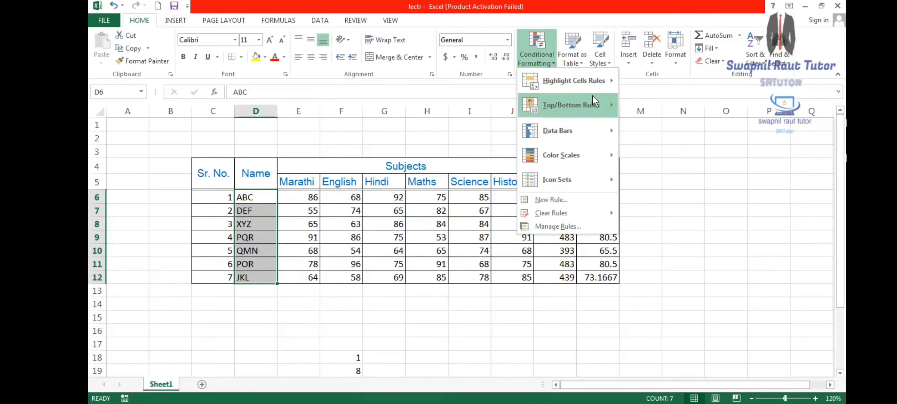
pyautogui.moveTo(594, 84)
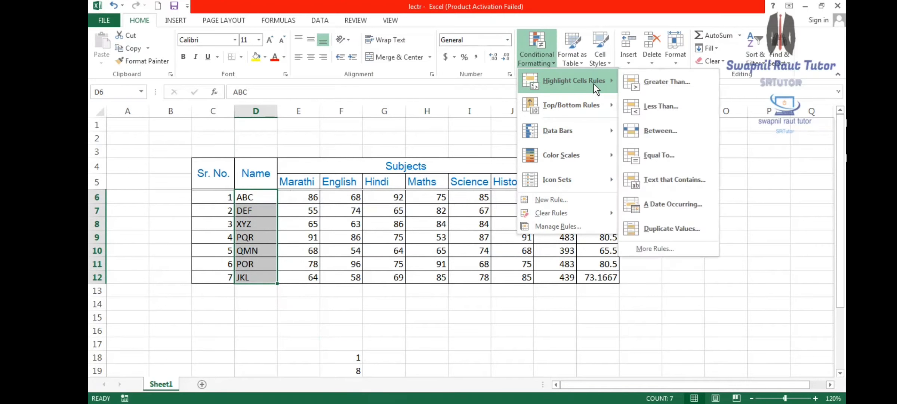
pyautogui.click(673, 186)
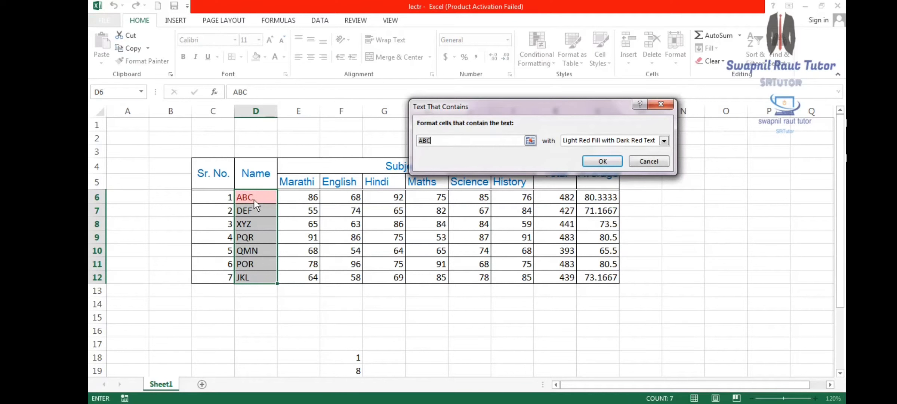
pyautogui.press('BackSpace')
pyautogui.write('f')
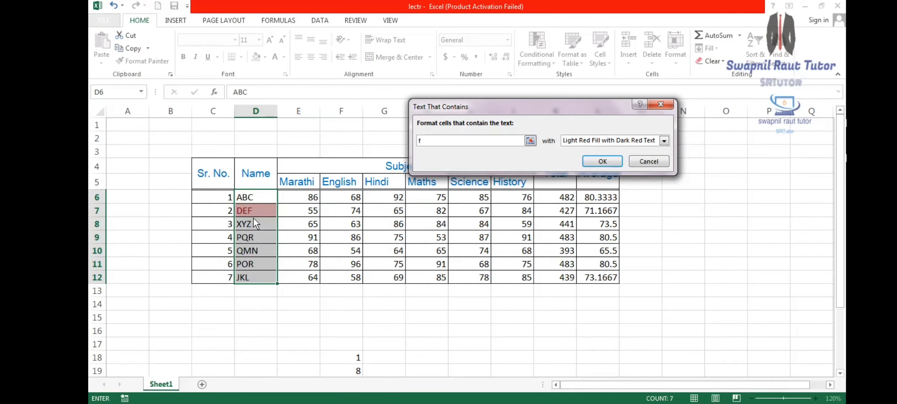
pyautogui.press('BackSpace')
pyautogui.write('p')
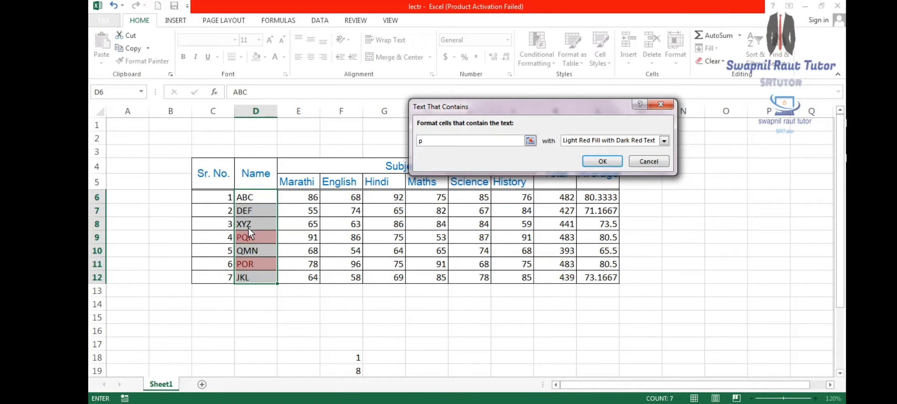
pyautogui.click(651, 160)
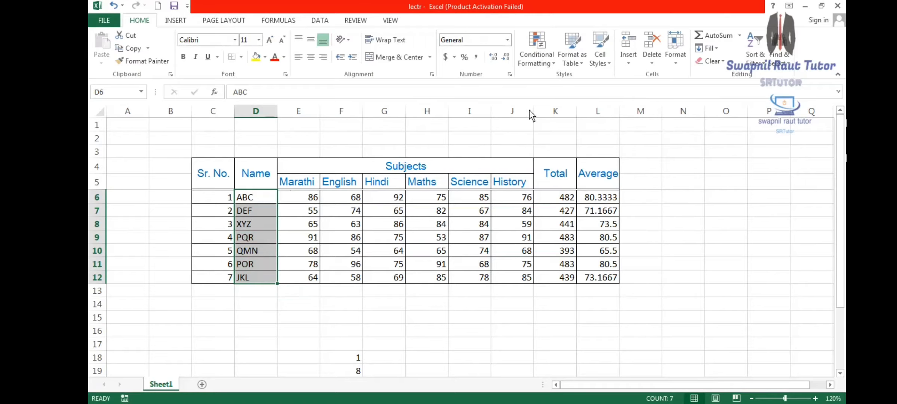
pyautogui.click(541, 67)
pyautogui.moveTo(569, 82)
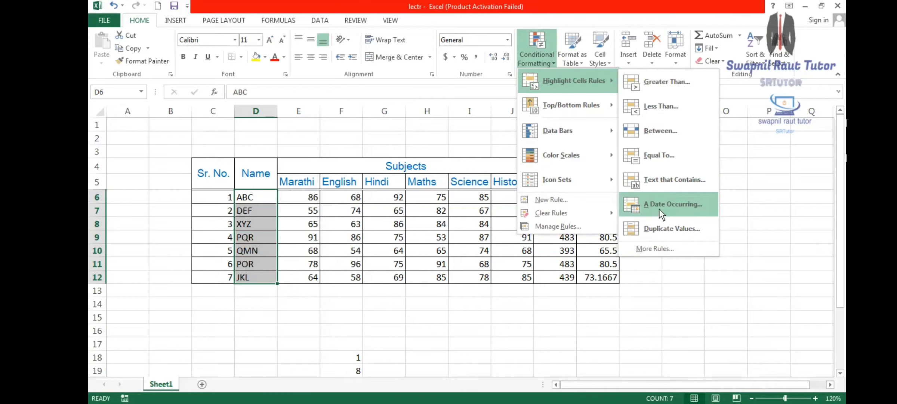
pyautogui.click(676, 280)
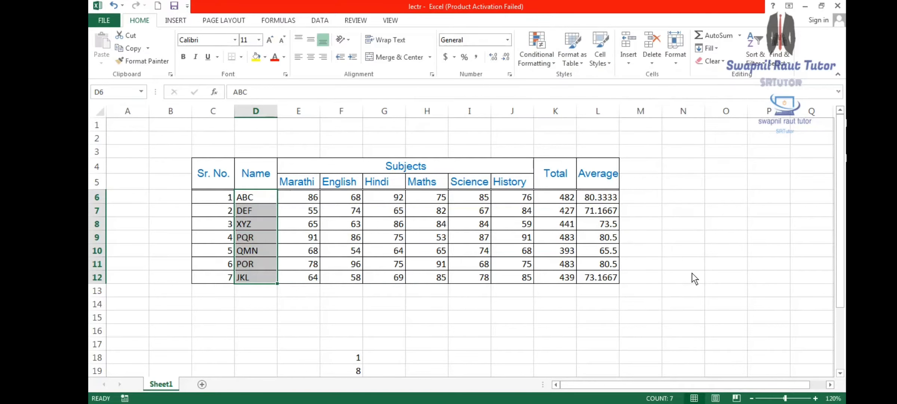
# - Enter the date 4-05-2021 in cell H18 below the results table
pyautogui.click(692, 272)
pyautogui.click(470, 344)
pyautogui.click(445, 355)
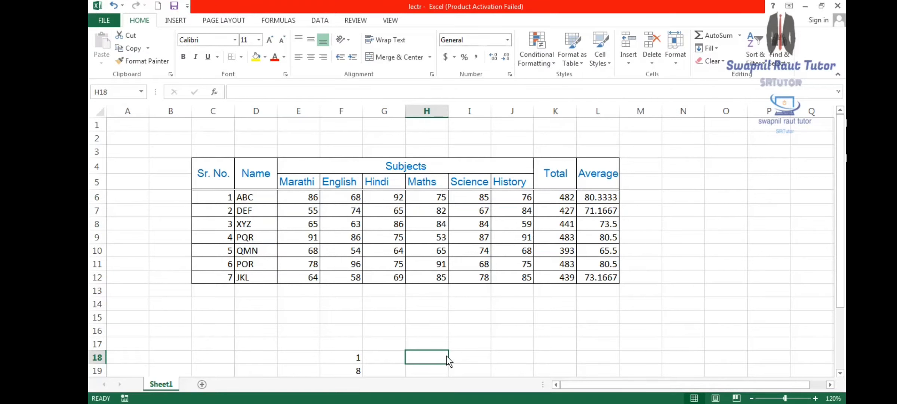
pyautogui.write('4-')
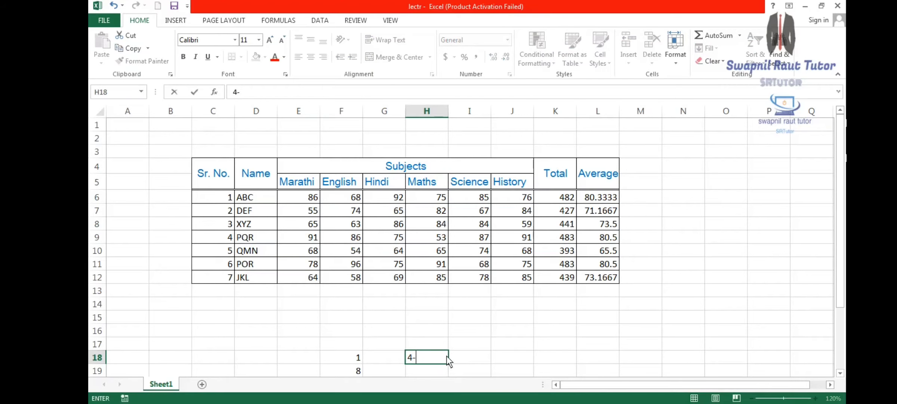
pyautogui.write('05-2021')
pyautogui.press('Return')
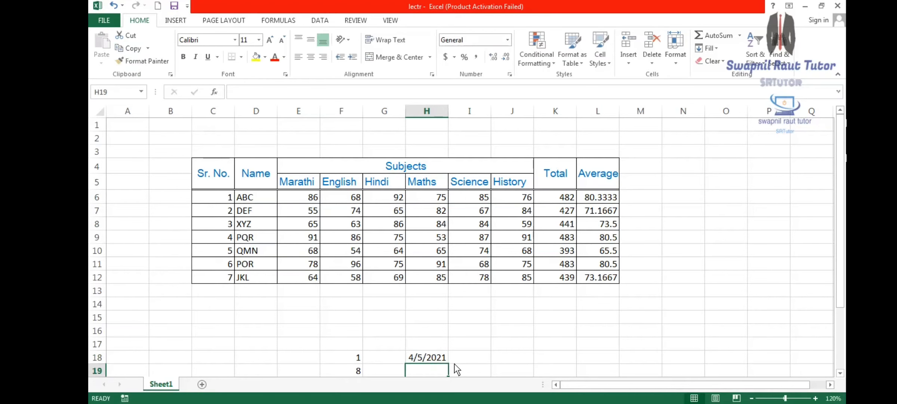
# - Enter the dates 6-5-2021 in H19 and 3-9-2021 in H20
pyautogui.write('6-')
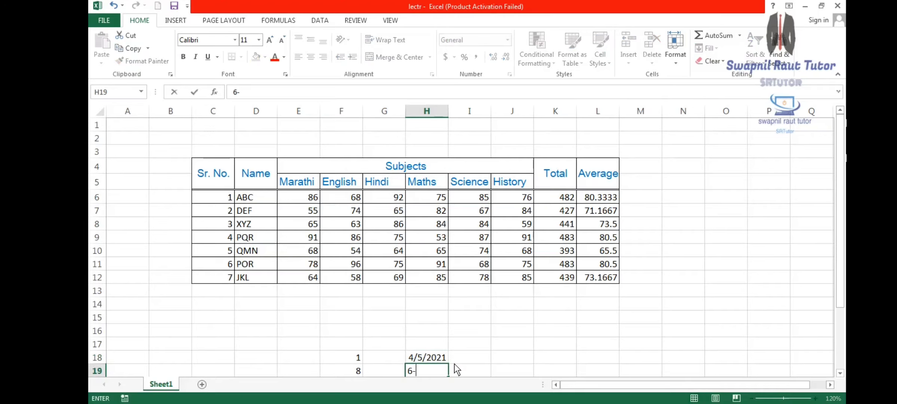
pyautogui.write('5-2021')
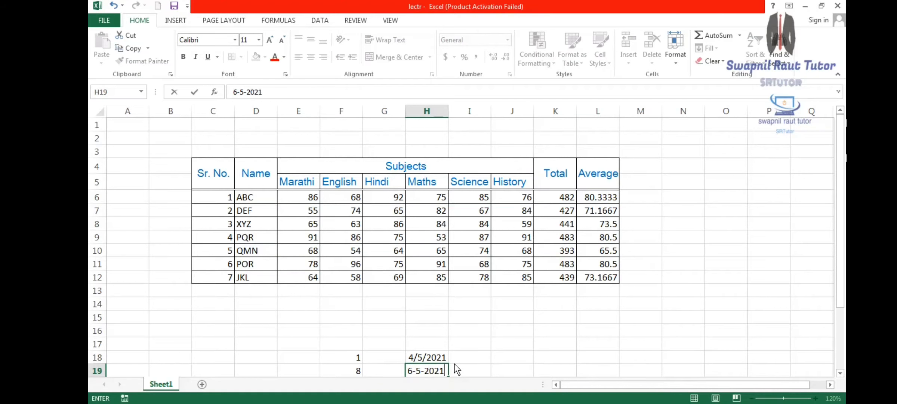
pyautogui.press('Return')
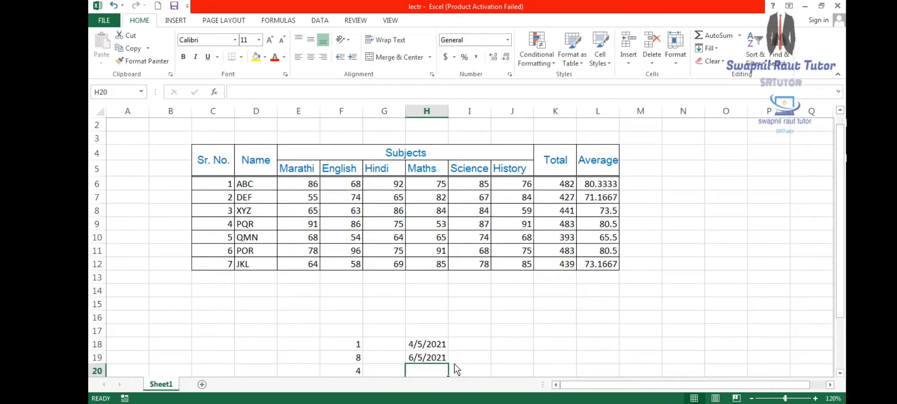
pyautogui.write('3-')
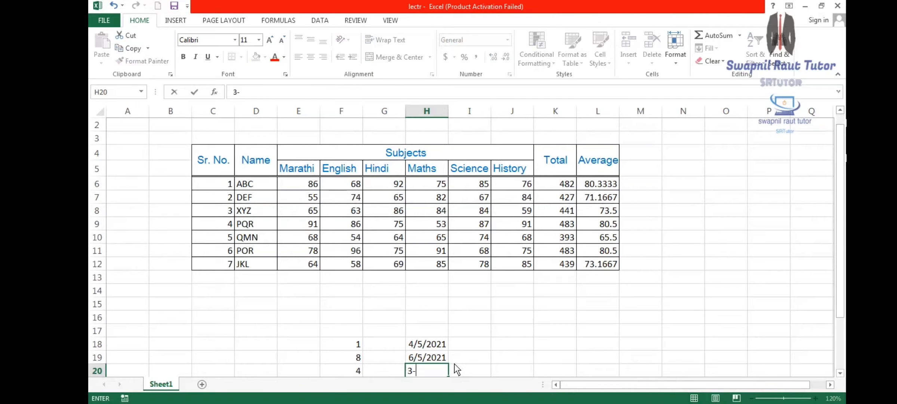
pyautogui.write('9-0')
pyautogui.press('BackSpace')
pyautogui.write('2021')
pyautogui.press('Return')
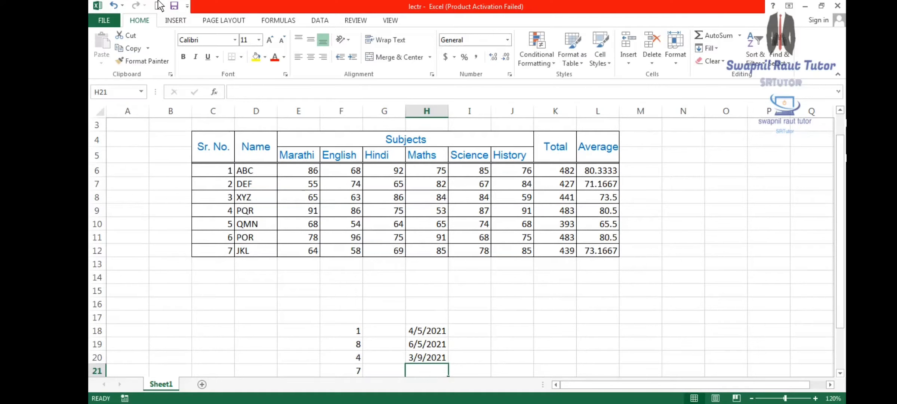
# - Try an A Date Occurring highlight rule for Last month on the dates in H18:H20 and cancel it
pyautogui.scroll(-1, 452, 347)
pyautogui.moveTo(426, 285); pyautogui.dragTo(426, 313)
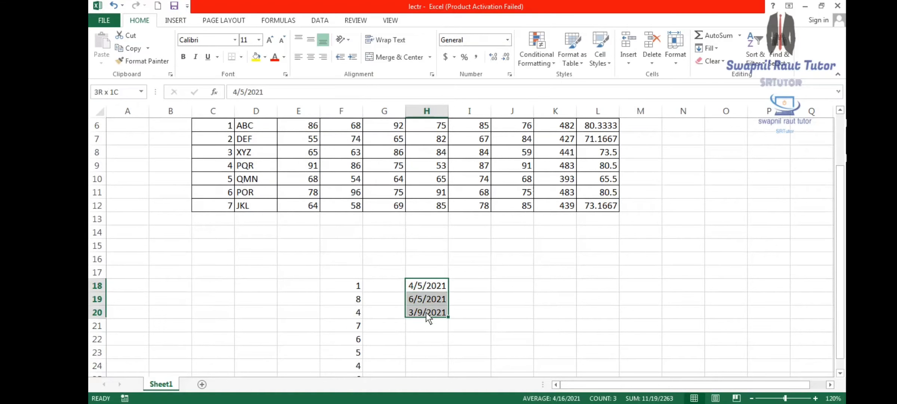
pyautogui.click(548, 58)
pyautogui.moveTo(585, 85)
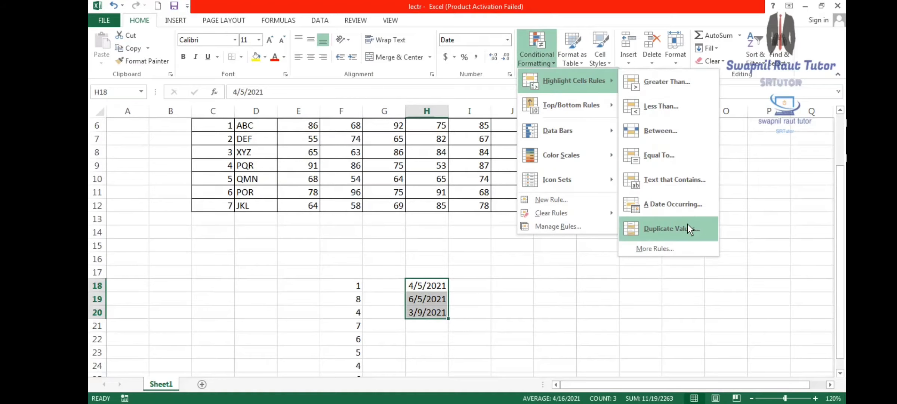
pyautogui.click(686, 206)
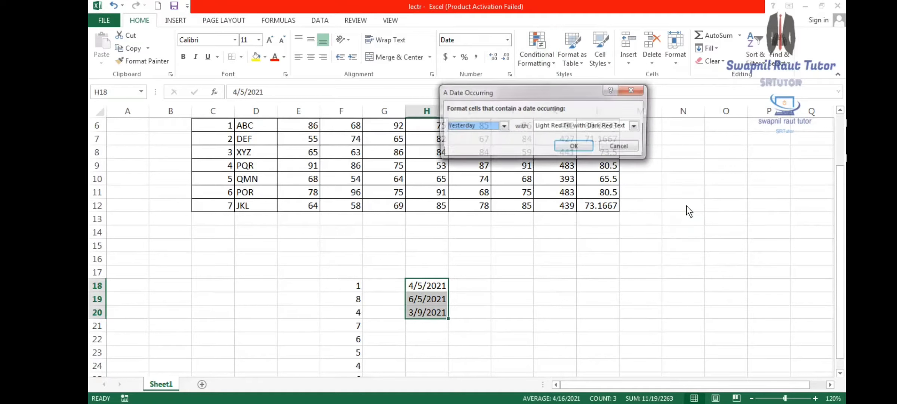
pyautogui.click(503, 127)
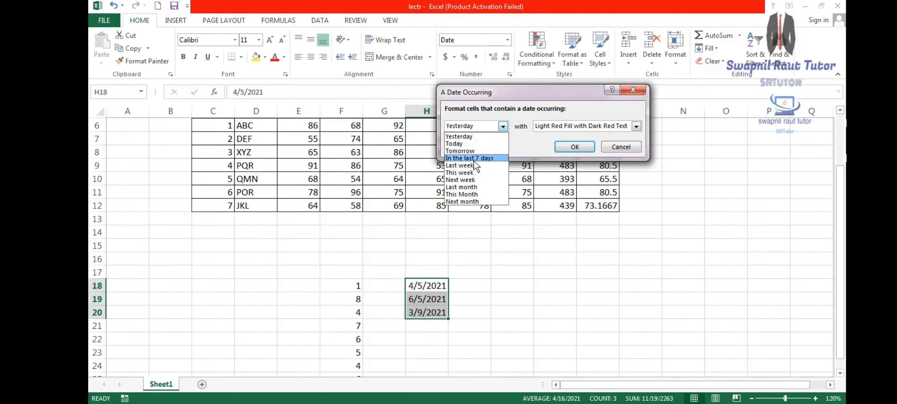
pyautogui.click(467, 188)
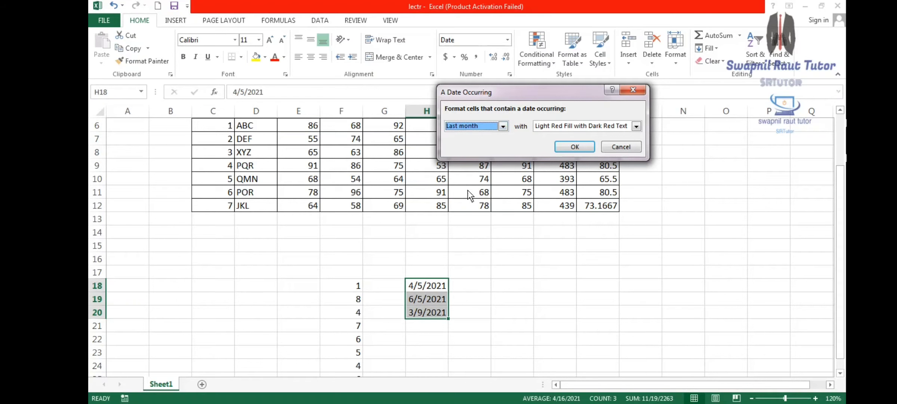
pyautogui.click(503, 127)
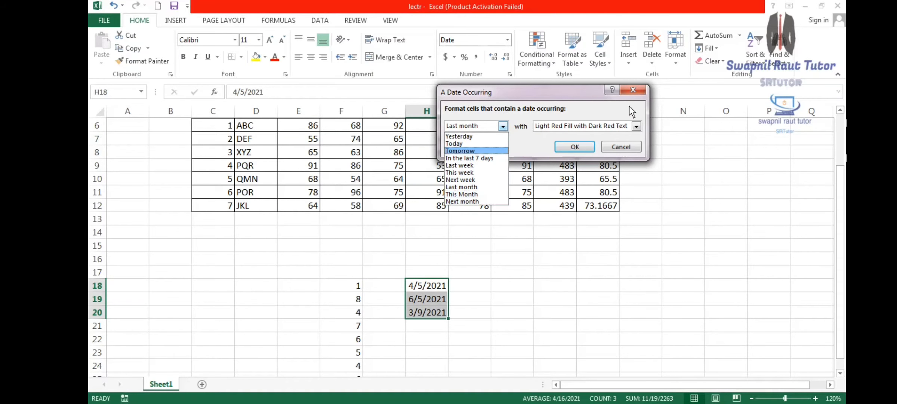
pyautogui.click(630, 94)
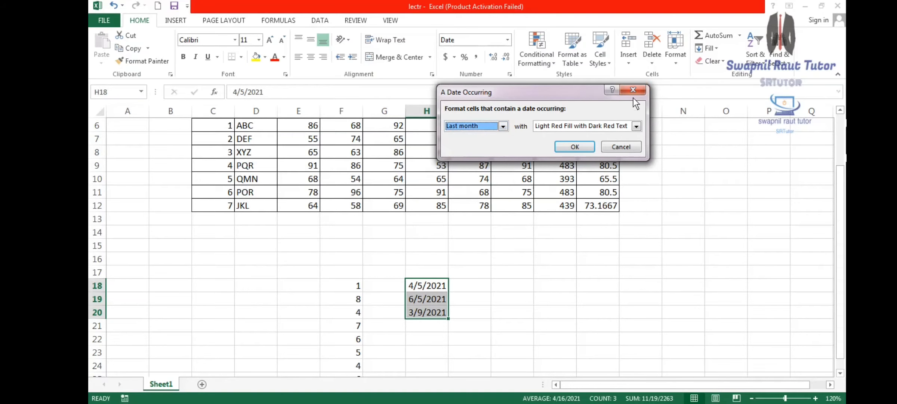
pyautogui.click(621, 146)
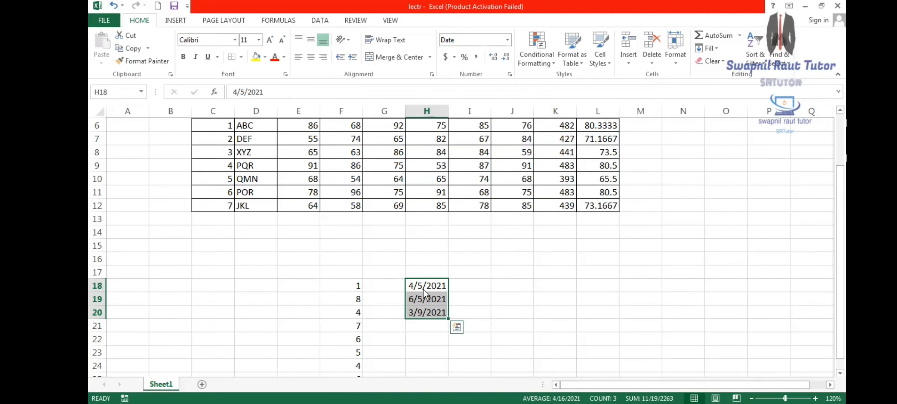
# - Delete the sample dates from H18:H20
pyautogui.press('Delete')
pyautogui.click(474, 258)
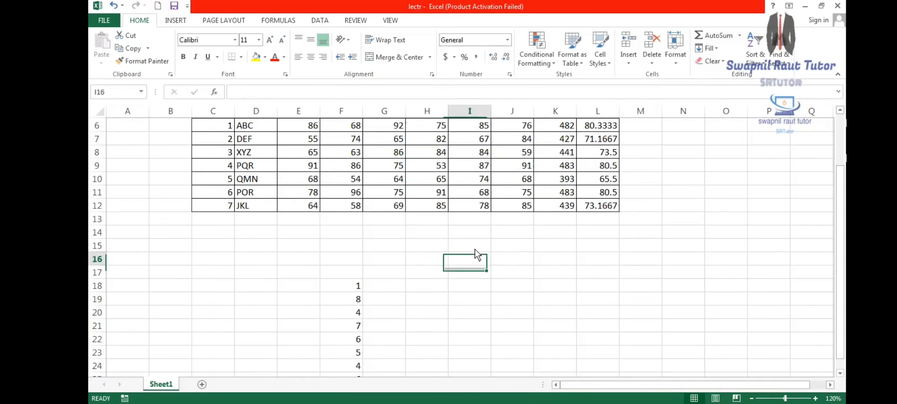
pyautogui.click(540, 60)
pyautogui.moveTo(554, 79)
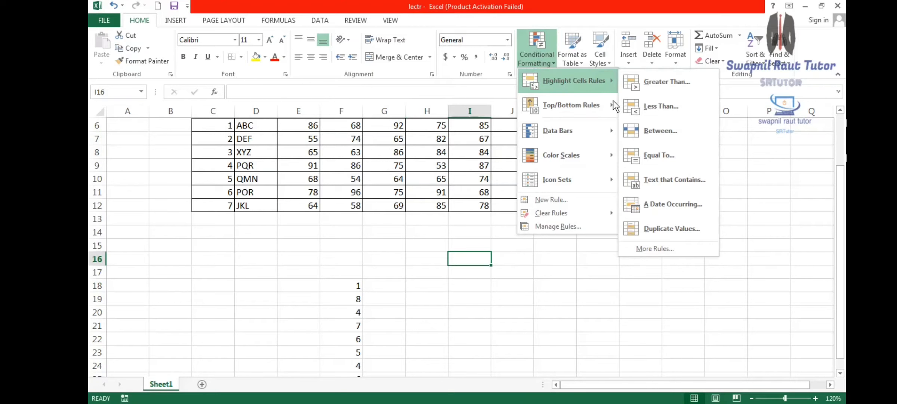
pyautogui.click(572, 266)
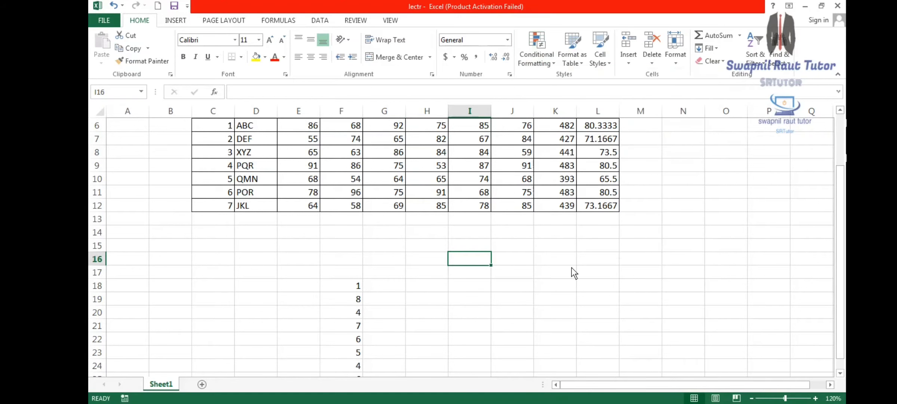
# - Change DEF's Science mark in I7 to 74
pyautogui.scroll(1, 572, 266)
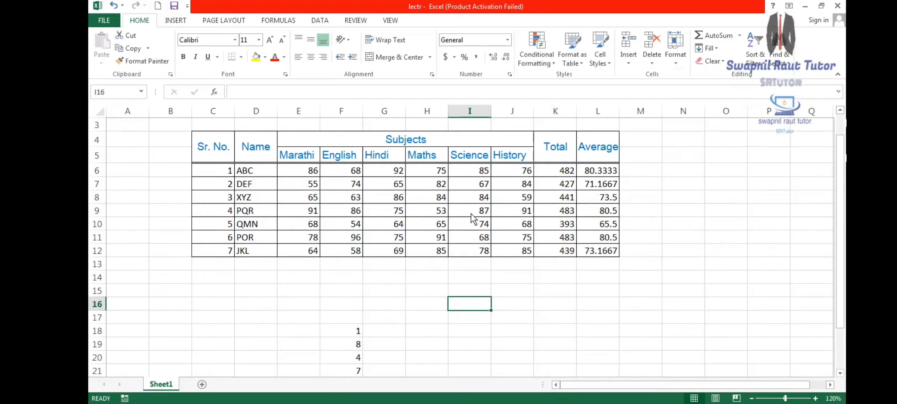
pyautogui.click(480, 186)
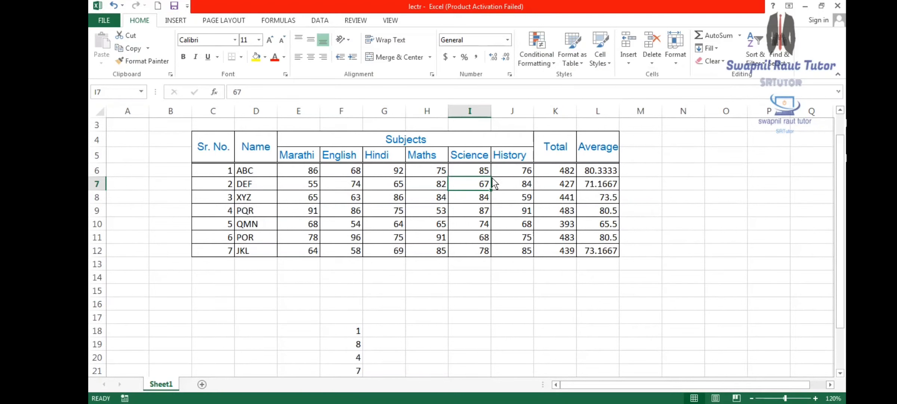
pyautogui.write('74')
pyautogui.click(530, 330)
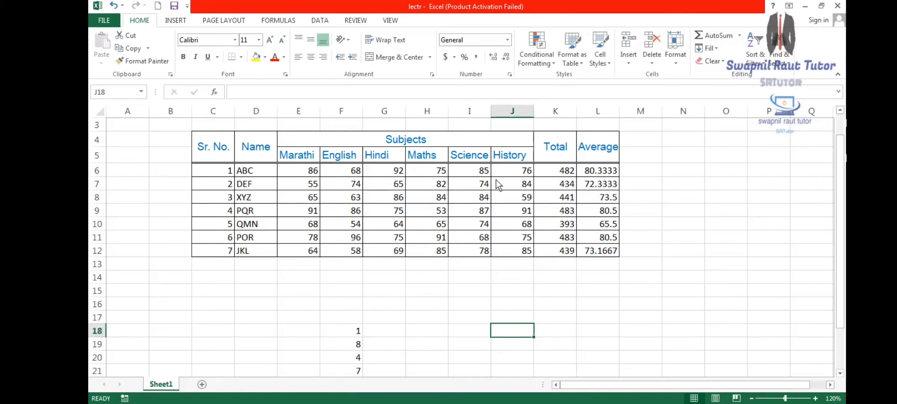
pyautogui.moveTo(473, 167); pyautogui.dragTo(473, 245)
pyautogui.moveTo(471, 197); pyautogui.dragTo(470, 171)
pyautogui.moveTo(469, 216); pyautogui.dragTo(469, 244)
pyautogui.click(511, 303)
pyautogui.moveTo(470, 169); pyautogui.dragTo(468, 234)
pyautogui.click(467, 247)
pyautogui.press('Down')
pyautogui.press('Down')
pyautogui.press('Down')
pyautogui.click(469, 171)
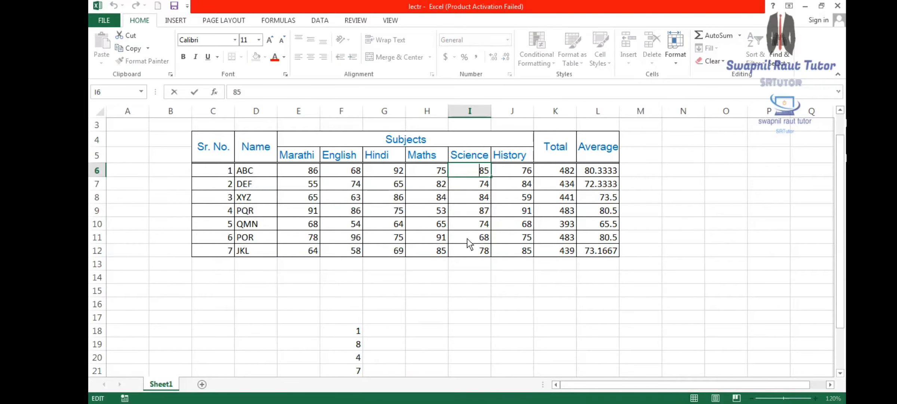
pyautogui.click(460, 276)
# - Try a Duplicate Values rule on the Science marks in I6:I12, previewing Duplicate and Unique, and cancel it
pyautogui.moveTo(466, 249); pyautogui.dragTo(472, 169)
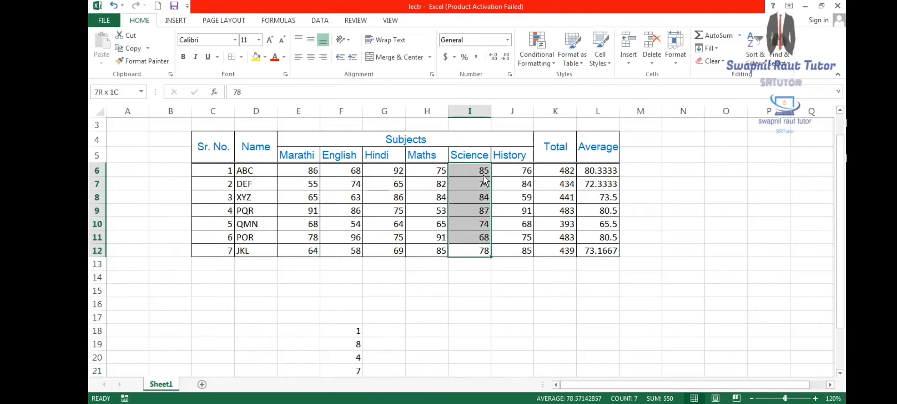
pyautogui.click(542, 60)
pyautogui.moveTo(574, 82)
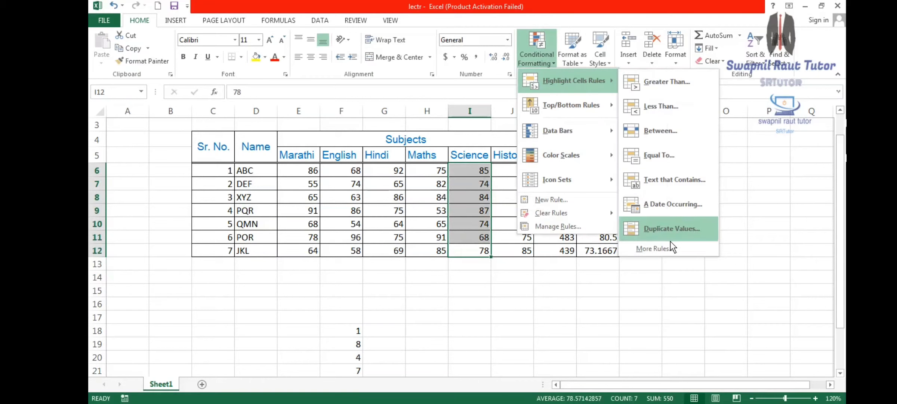
pyautogui.click(674, 231)
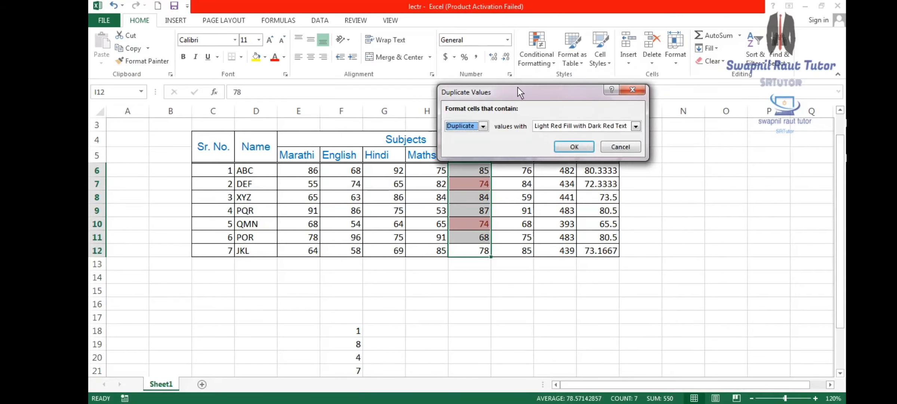
pyautogui.moveTo(518, 86); pyautogui.dragTo(621, 90)
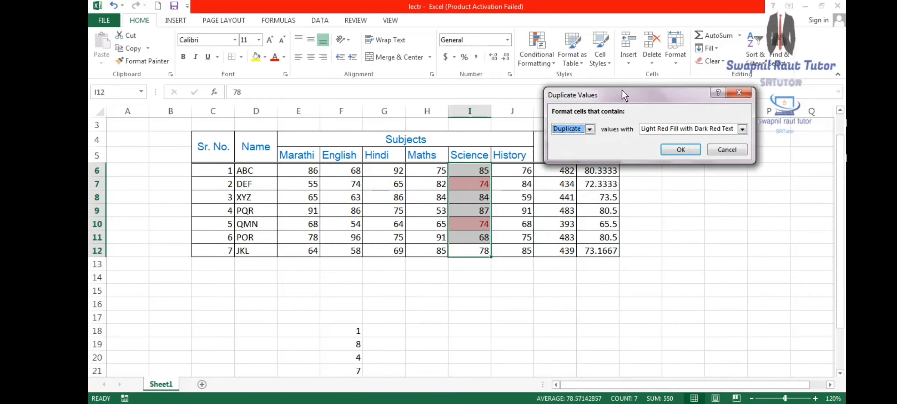
pyautogui.click(590, 128)
pyautogui.click(565, 138)
pyautogui.click(590, 129)
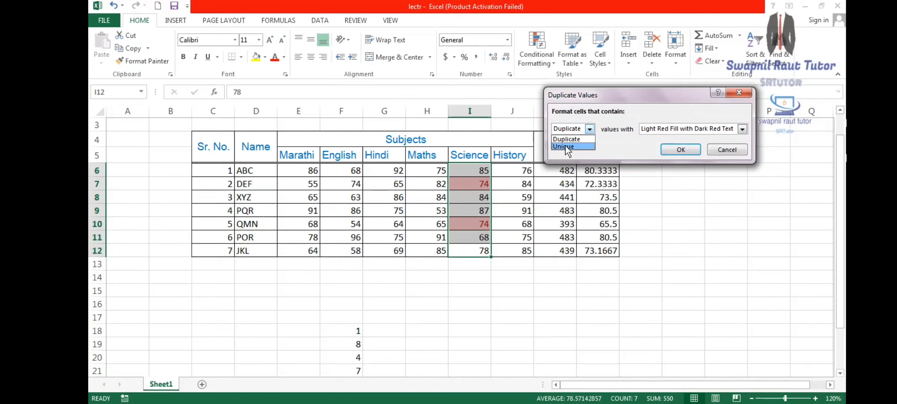
pyautogui.click(565, 146)
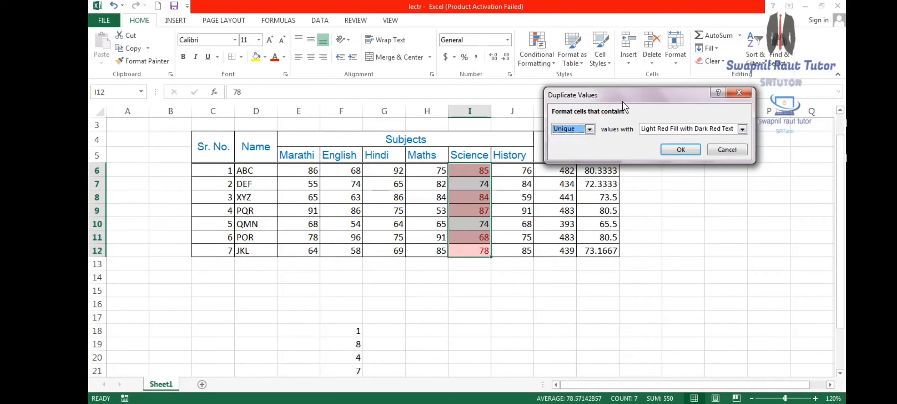
pyautogui.click(719, 149)
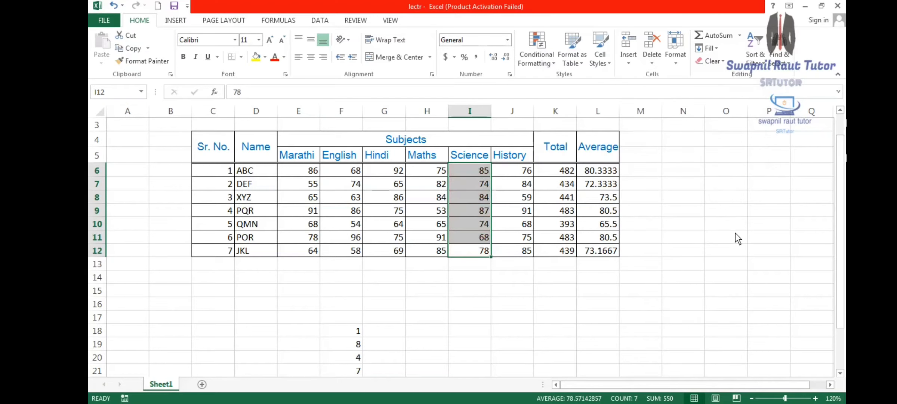
pyautogui.click(545, 63)
pyautogui.moveTo(571, 86)
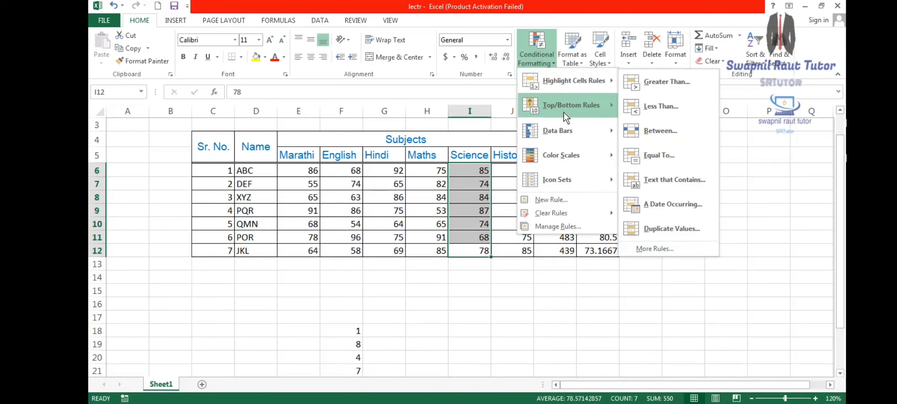
pyautogui.moveTo(572, 109)
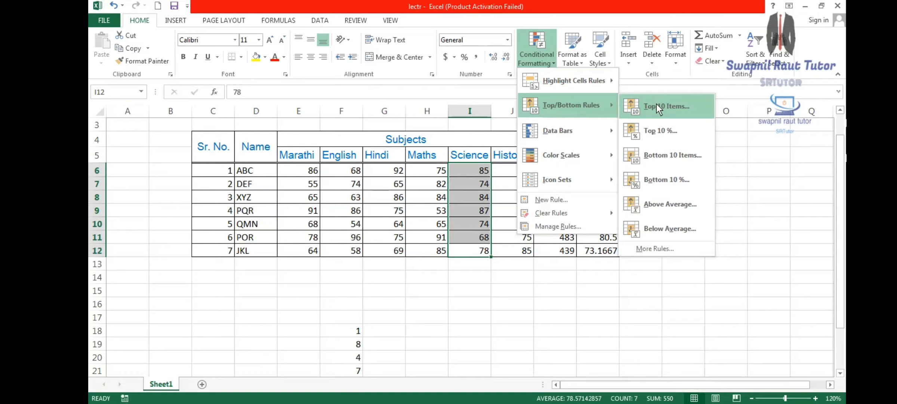
pyautogui.click(634, 288)
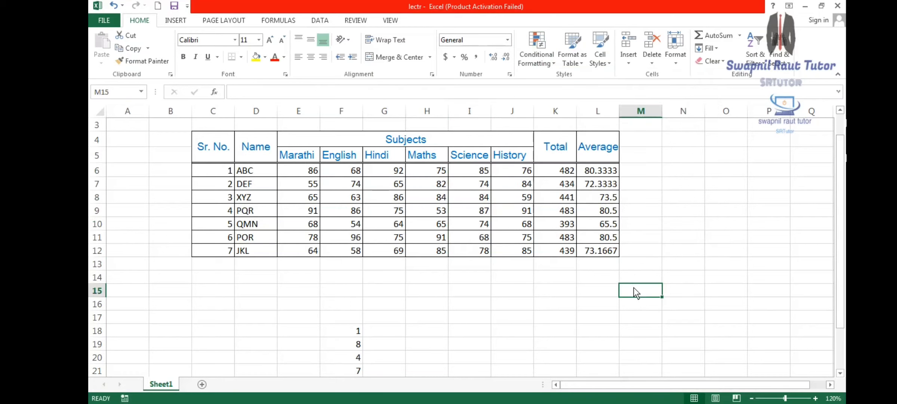
pyautogui.click(598, 170)
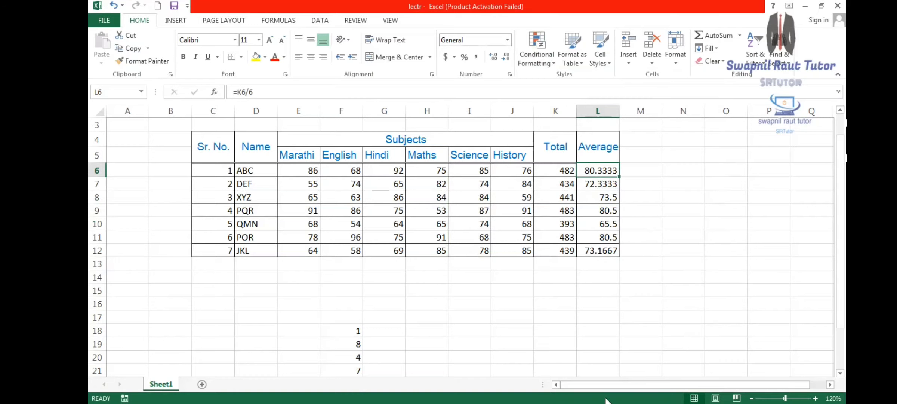
pyautogui.moveTo(598, 384); pyautogui.dragTo(614, 384)
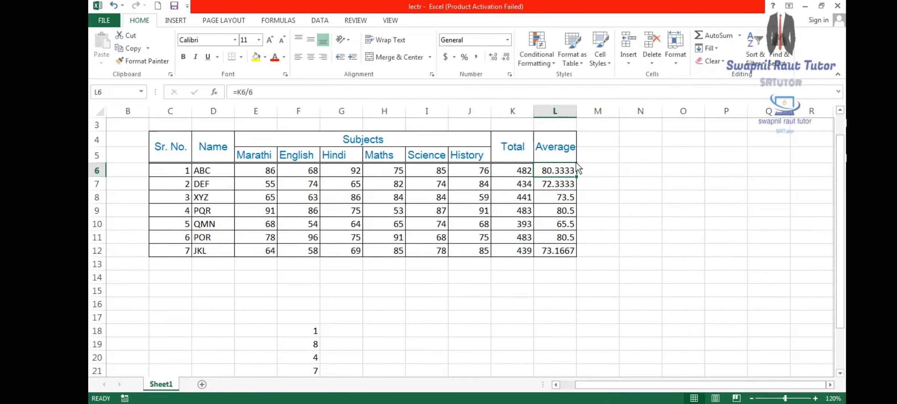
pyautogui.press('Down')
pyautogui.press('Right')
pyautogui.press('Right')
pyautogui.click(558, 171)
pyautogui.scroll(-3, 341, 312)
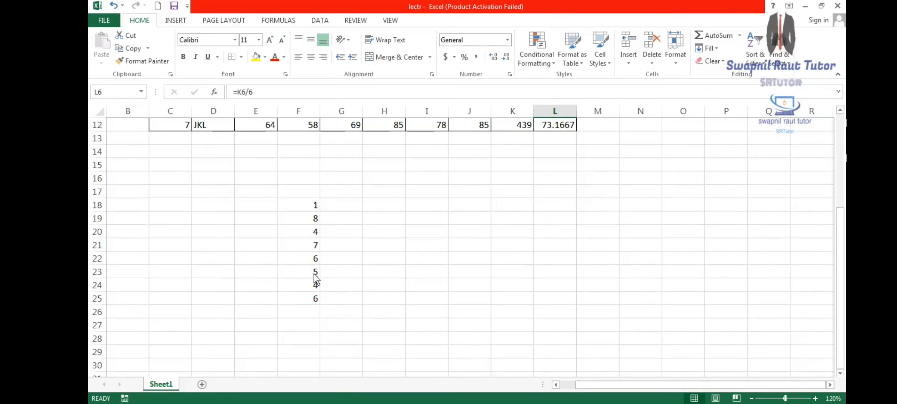
pyautogui.click(306, 207)
pyautogui.press('Down')
pyautogui.press('Down')
pyautogui.press('Down')
pyautogui.press('Down')
pyautogui.moveTo(295, 203); pyautogui.dragTo(300, 309)
pyautogui.click(304, 303)
pyautogui.click(298, 205)
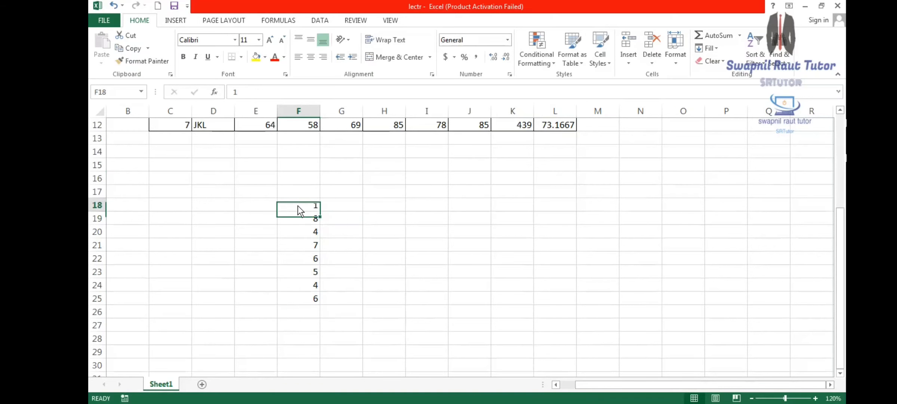
pyautogui.click(299, 269)
# - Try a Top 10 Items rule on the numbers in F18:F25 with the rank set to 2, and cancel it
pyautogui.moveTo(293, 203); pyautogui.dragTo(300, 295)
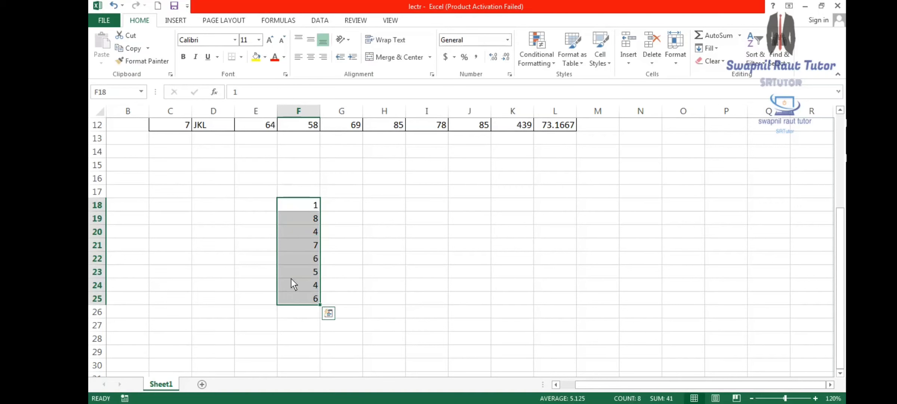
pyautogui.click(542, 62)
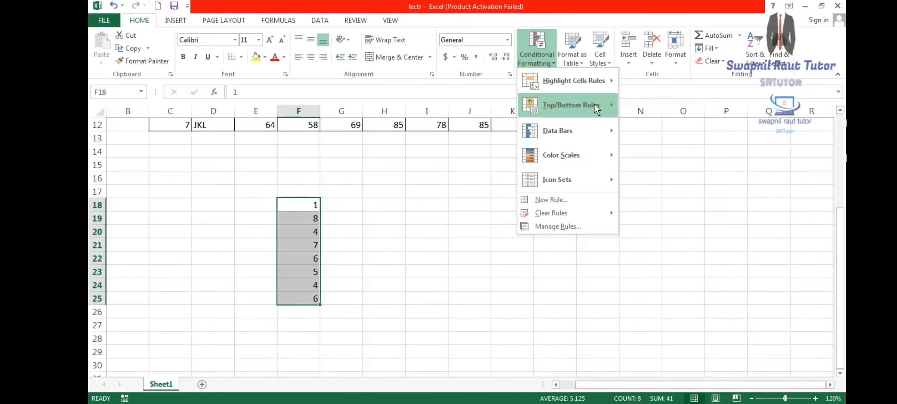
pyautogui.moveTo(596, 108)
pyautogui.click(643, 106)
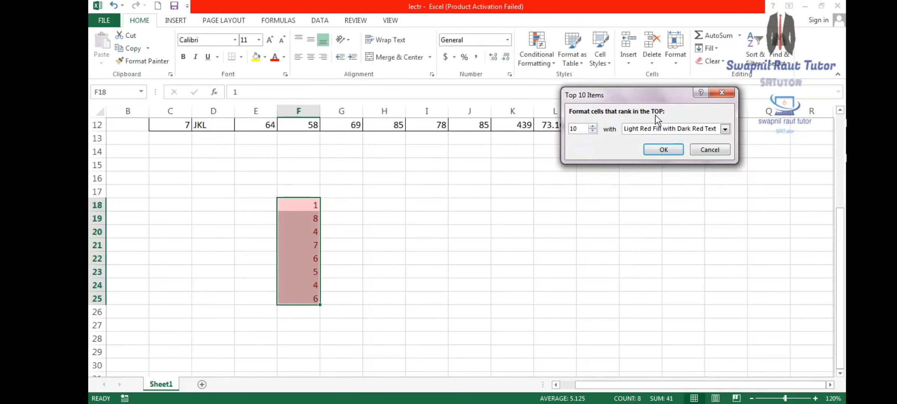
pyautogui.click(595, 131)
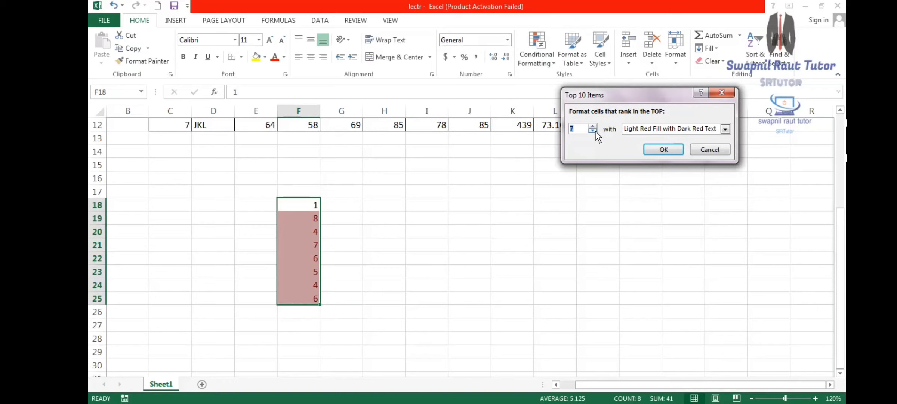
pyautogui.click(594, 131)
pyautogui.click(593, 130)
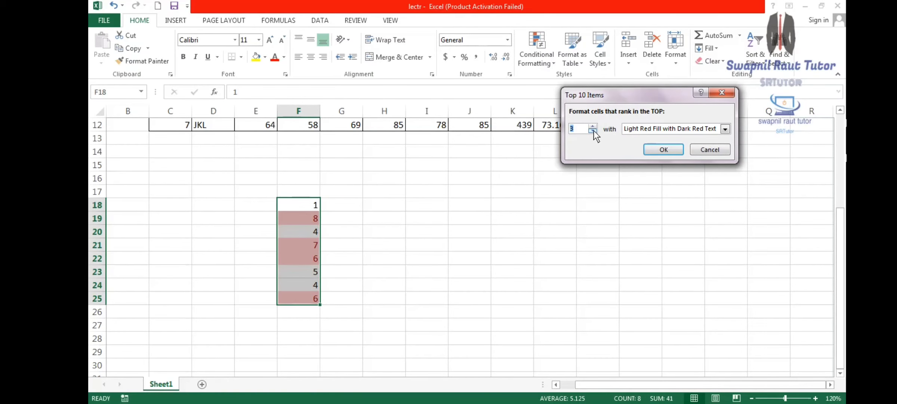
pyautogui.click(593, 131)
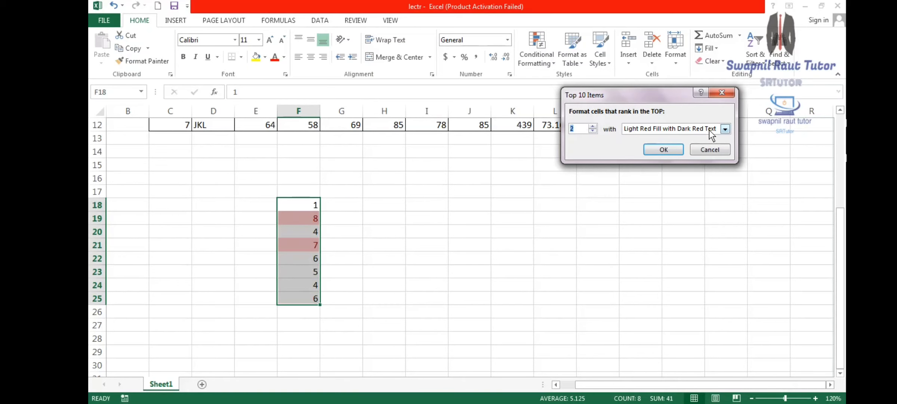
pyautogui.click(723, 151)
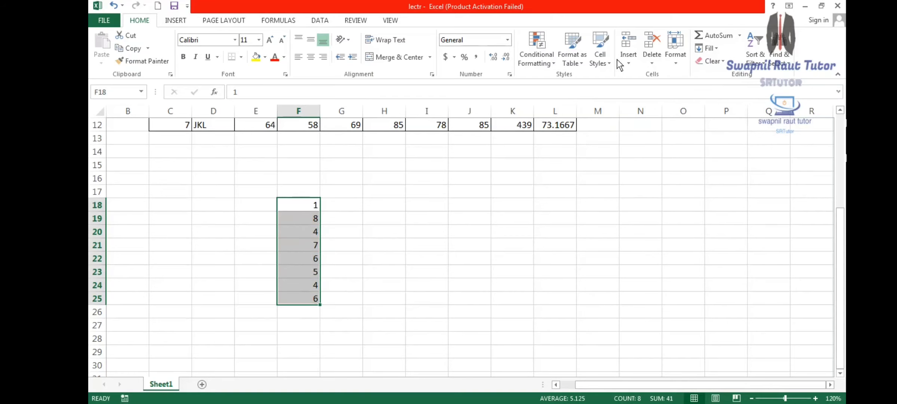
# - Try a Top 10% rule on the numbers in F18:F25 at 10 percent and cancel it
pyautogui.click(542, 69)
pyautogui.moveTo(602, 116)
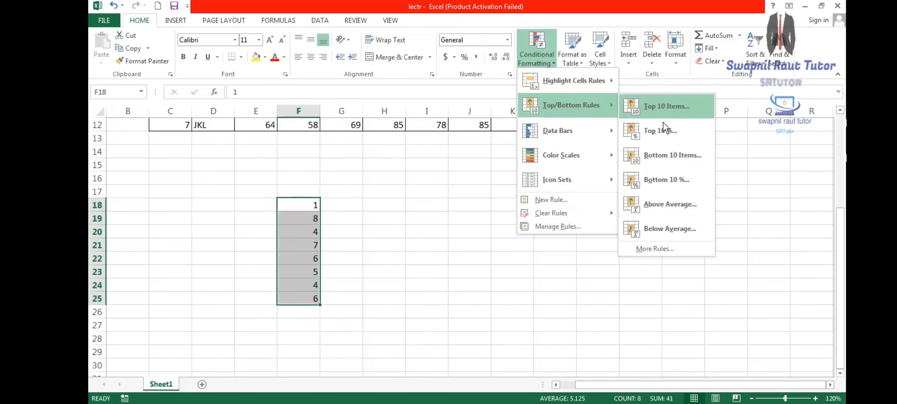
pyautogui.click(677, 134)
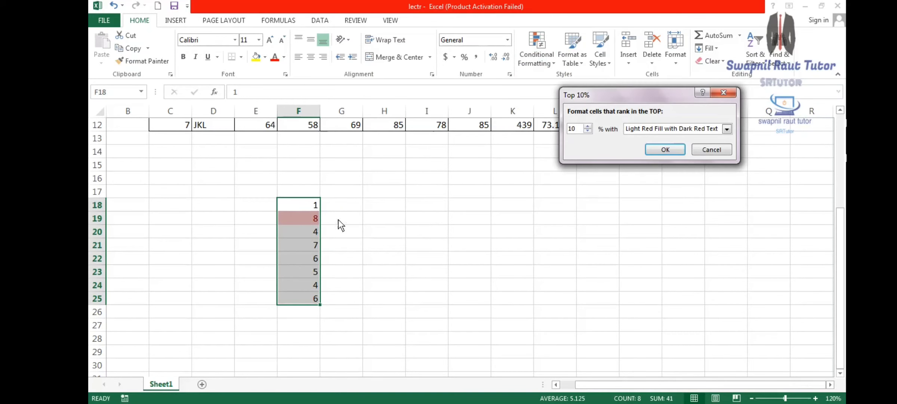
pyautogui.click(719, 93)
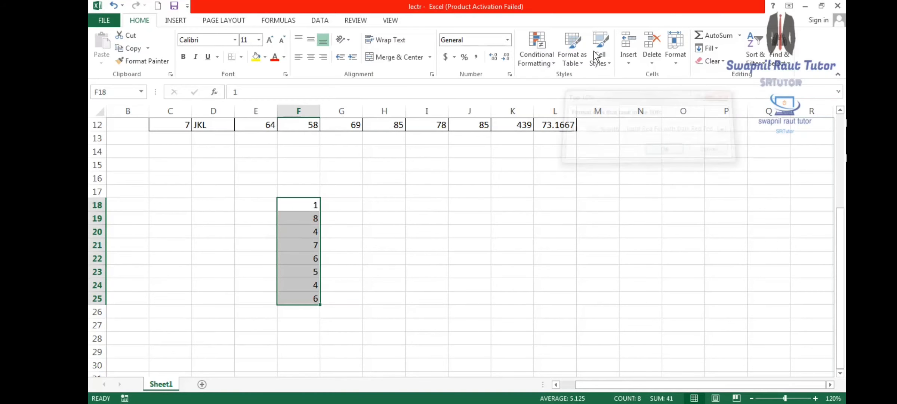
# - Try a Bottom 10 Items rule on the numbers in F18:F25 with the rank set to 3, and cancel it
pyautogui.click(545, 62)
pyautogui.moveTo(587, 103)
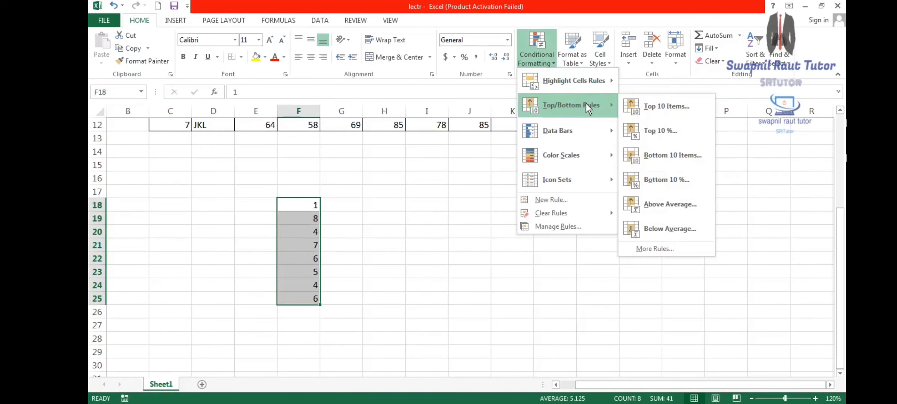
pyautogui.click(681, 161)
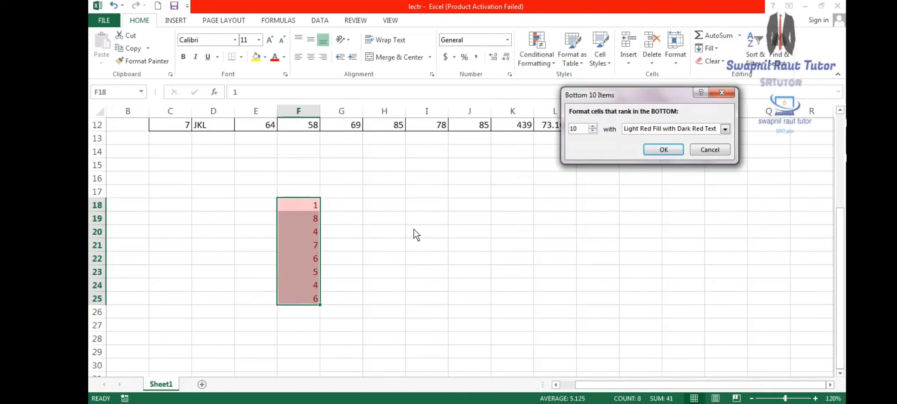
pyautogui.click(594, 131)
pyautogui.click(594, 131)
pyautogui.click(593, 131)
pyautogui.click(593, 132)
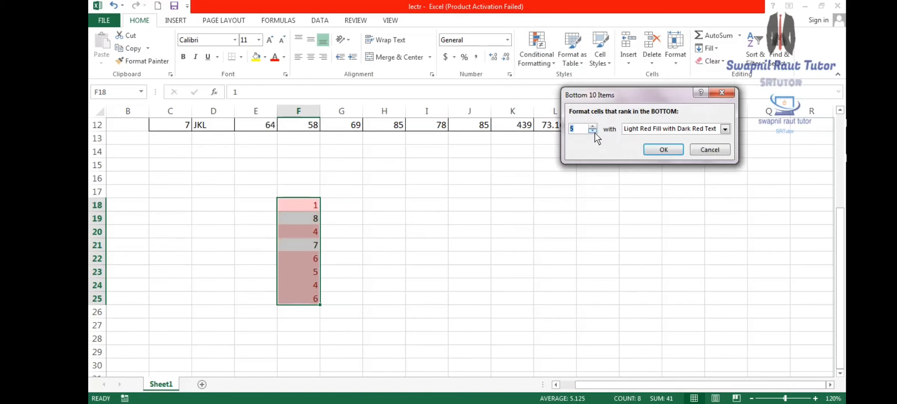
pyautogui.click(594, 132)
pyautogui.click(593, 132)
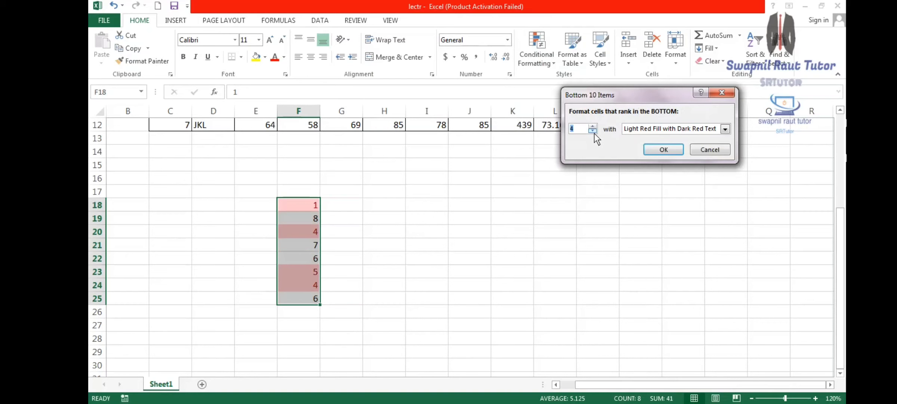
pyautogui.click(593, 132)
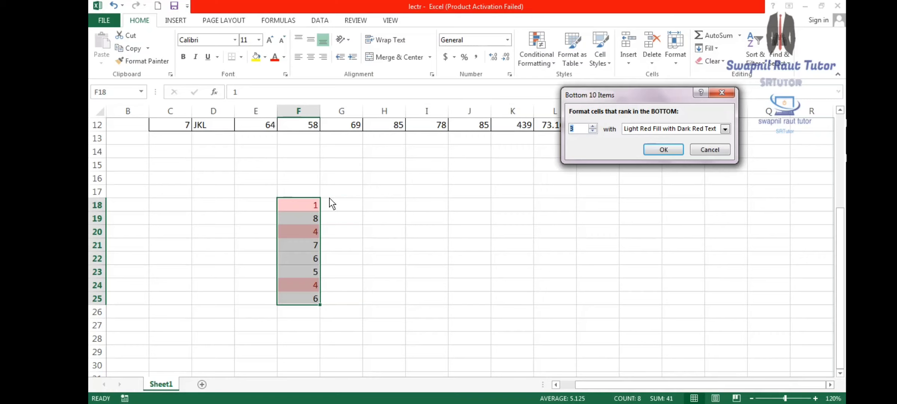
pyautogui.click(719, 150)
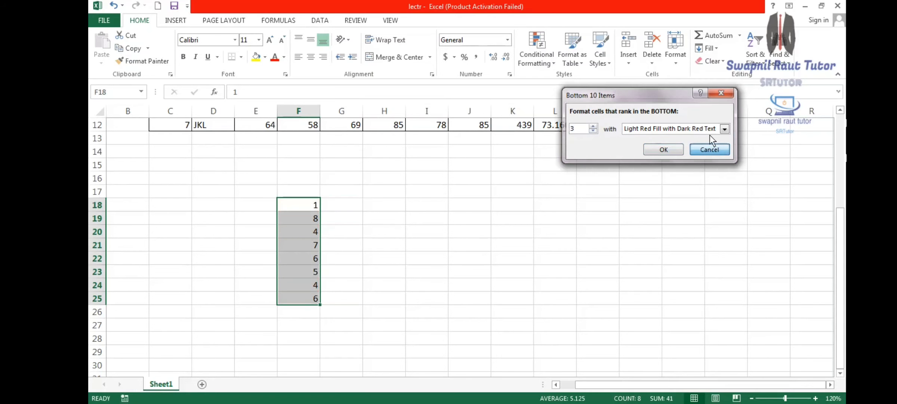
# - Try an Above Average rule with Light Red Fill with Dark Red Text on F18:F25 and cancel it
pyautogui.click(552, 64)
pyautogui.moveTo(558, 105)
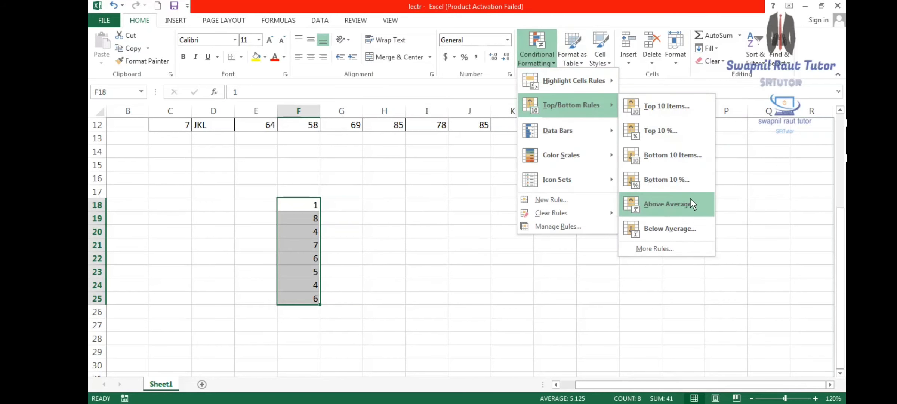
pyautogui.click(667, 207)
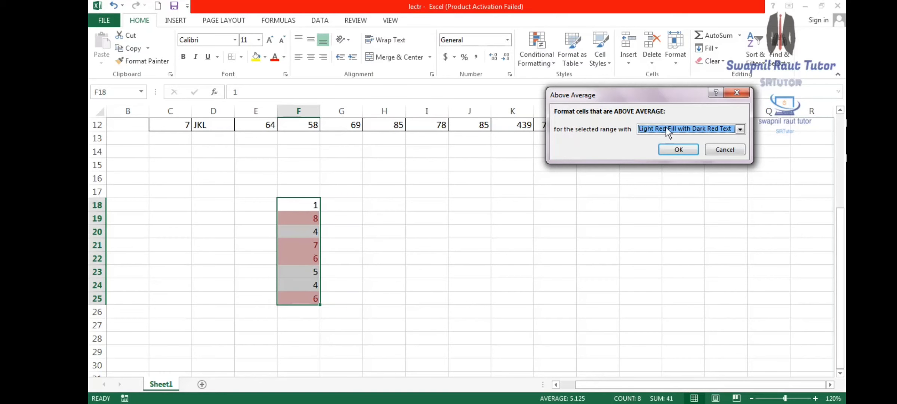
pyautogui.click(734, 151)
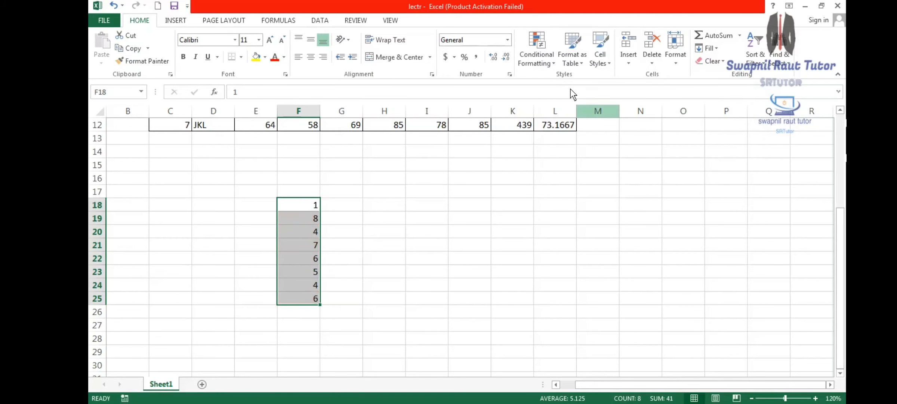
# - Try a Below Average rule with Light Red Fill with Dark Red Text on F18:F25 and cancel it
pyautogui.click(545, 66)
pyautogui.moveTo(598, 111)
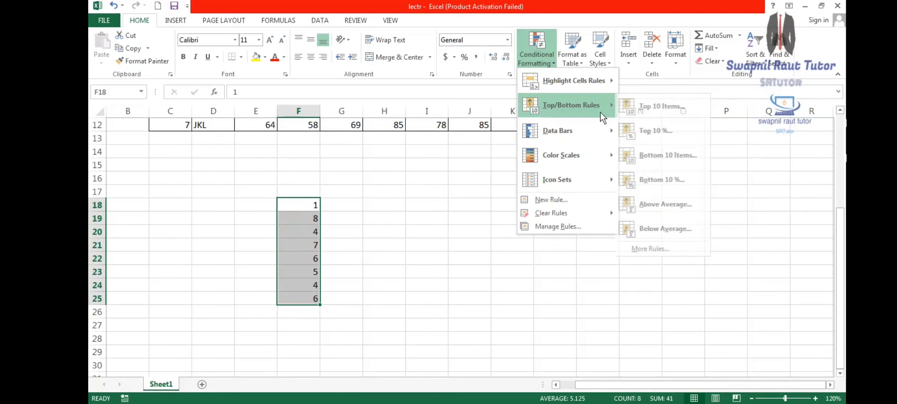
pyautogui.click(677, 231)
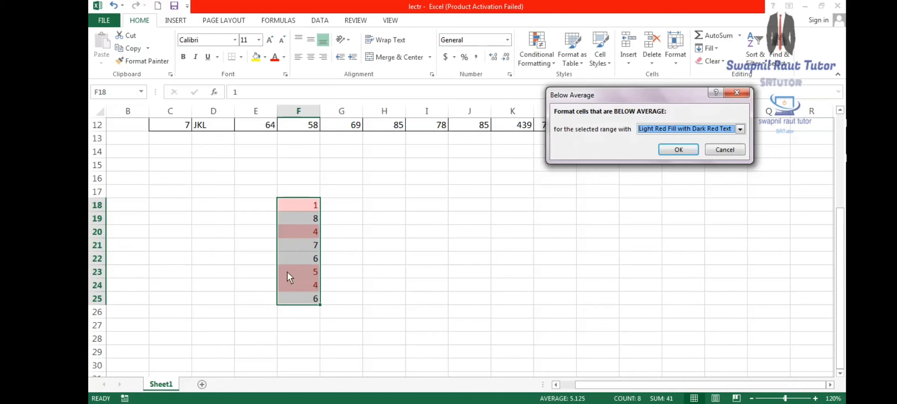
pyautogui.click(726, 150)
pyautogui.click(556, 66)
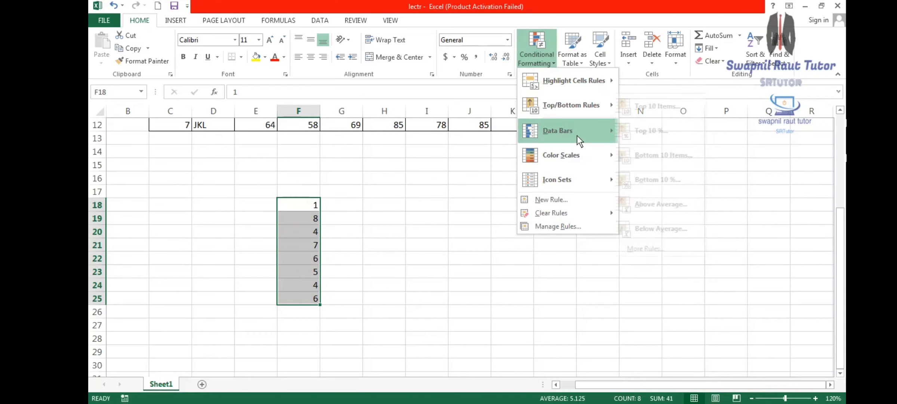
pyautogui.moveTo(576, 136)
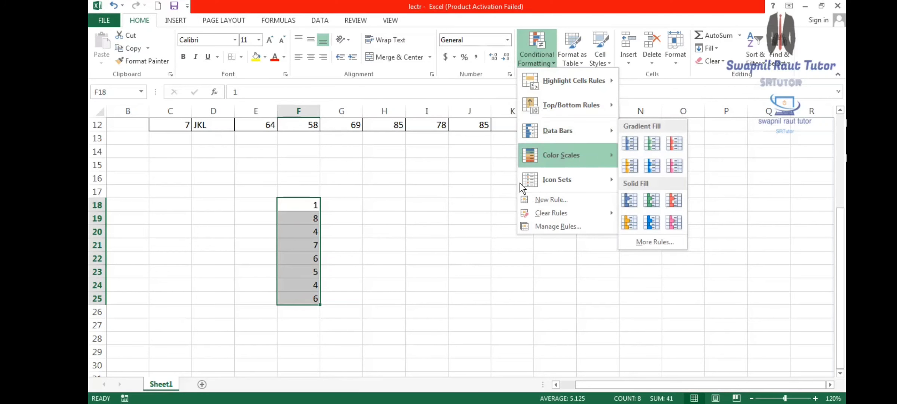
pyautogui.click(485, 193)
# - Apply green gradient-fill data bars to the History marks in J6:J12
pyautogui.scroll(3, 489, 193)
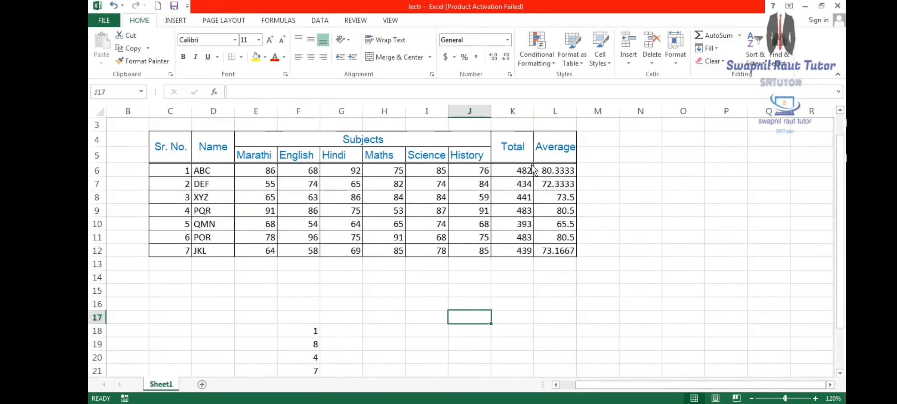
pyautogui.click(516, 171)
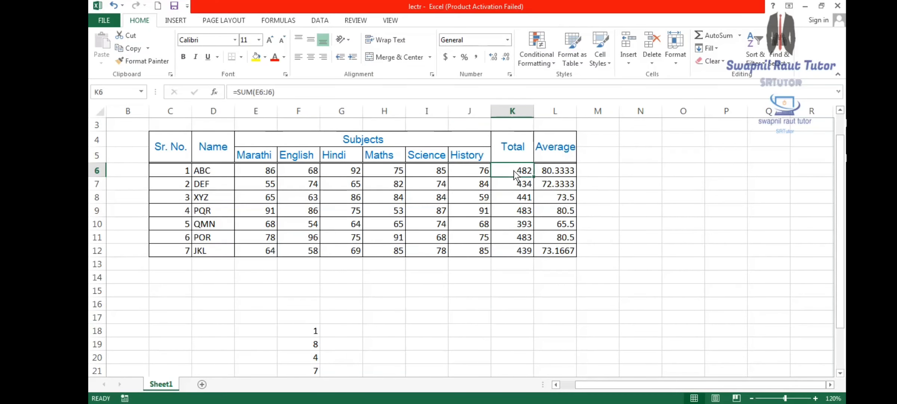
pyautogui.click(472, 173)
pyautogui.moveTo(472, 172); pyautogui.dragTo(464, 250)
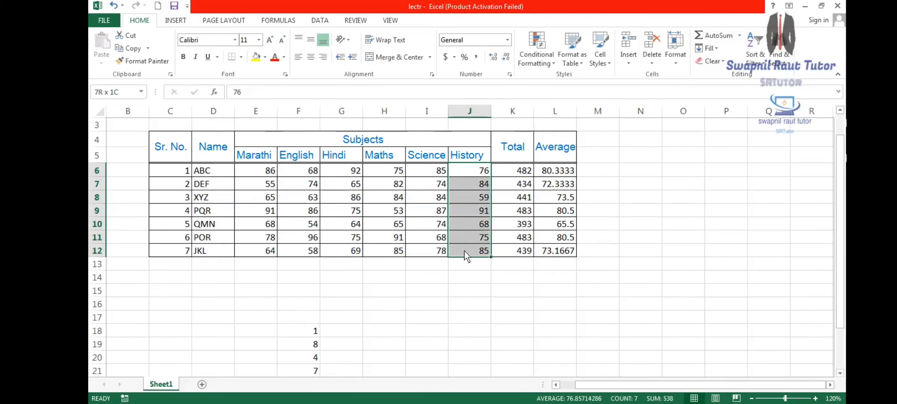
pyautogui.click(543, 59)
pyautogui.moveTo(583, 86)
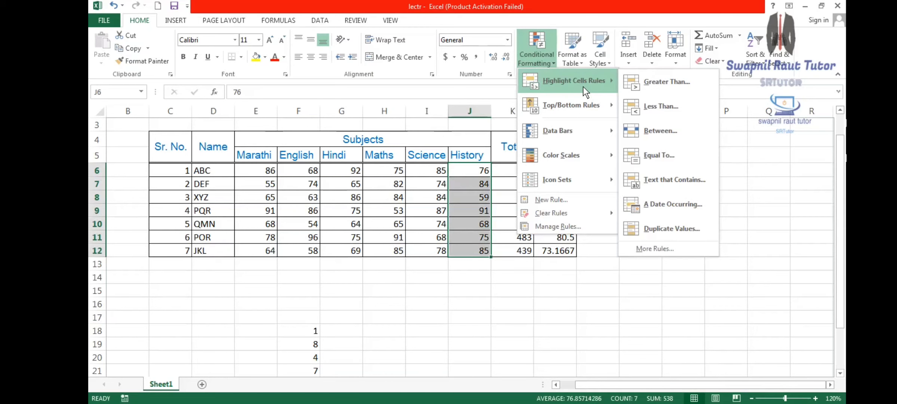
pyautogui.moveTo(598, 130)
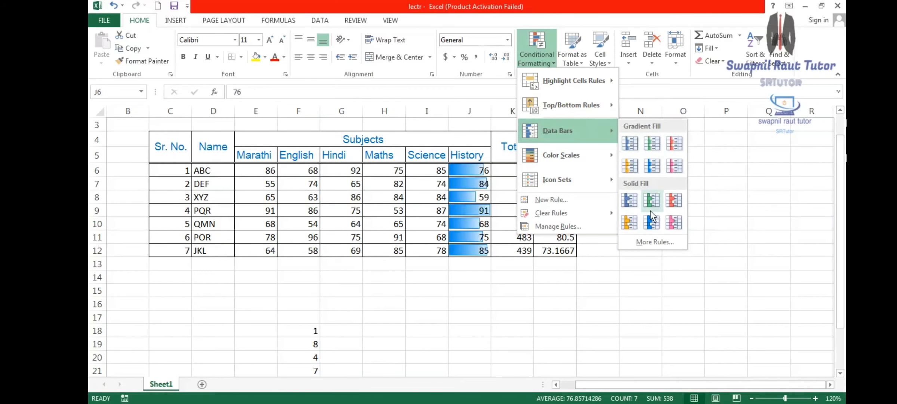
pyautogui.click(655, 142)
pyautogui.click(655, 143)
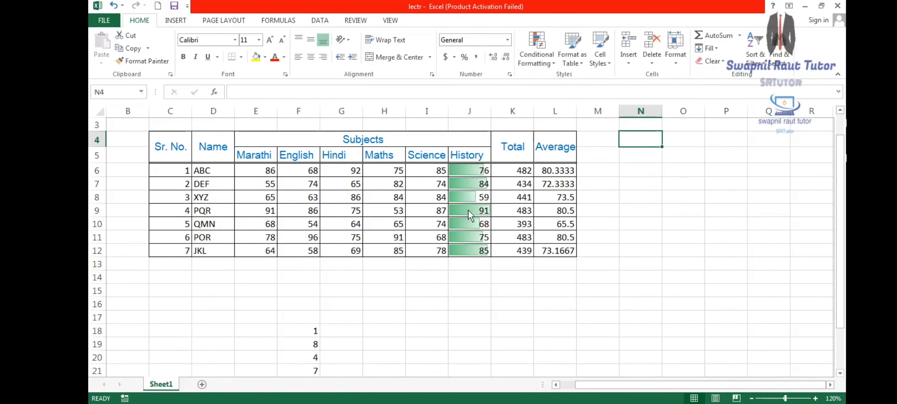
# - Clear the conditional formatting rules from the History marks in J6:J12
pyautogui.click(468, 170)
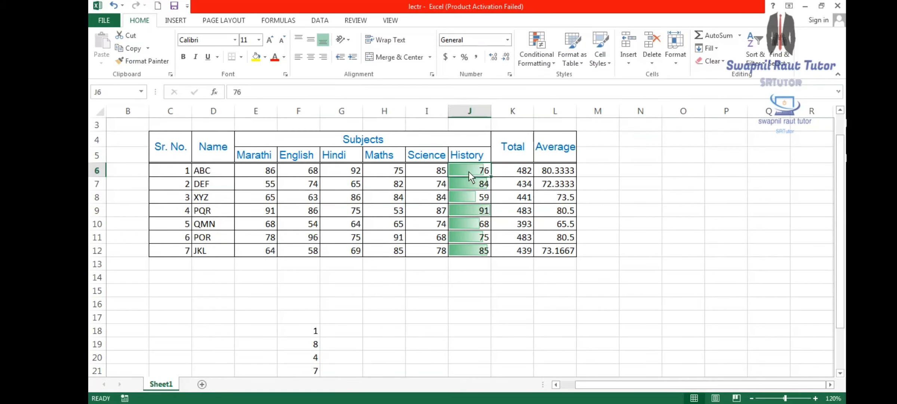
pyautogui.moveTo(469, 171); pyautogui.dragTo(479, 247)
pyautogui.click(540, 58)
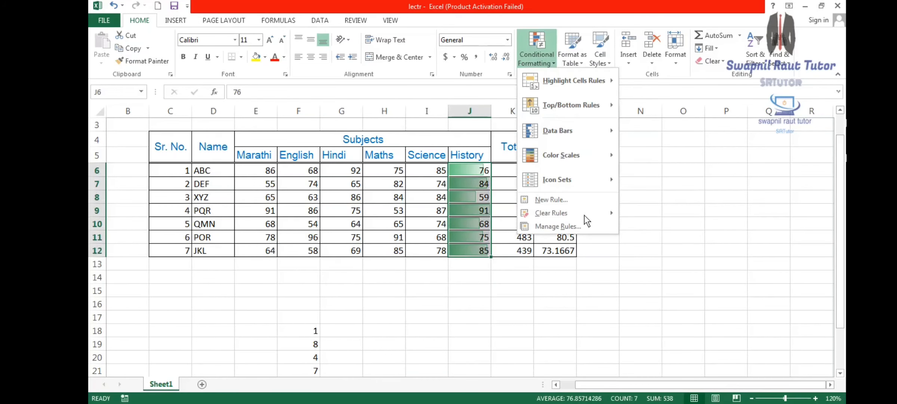
pyautogui.moveTo(585, 215)
pyautogui.click(643, 217)
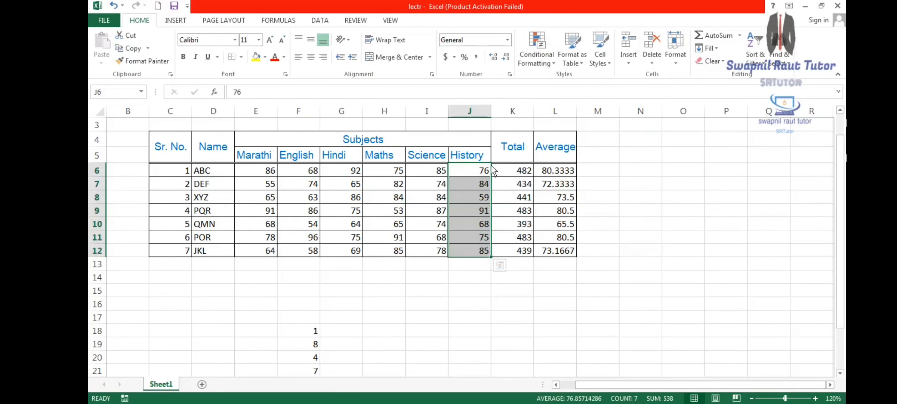
# - Apply the green-yellow-red color scale to the History marks in J6:J12
pyautogui.click(541, 64)
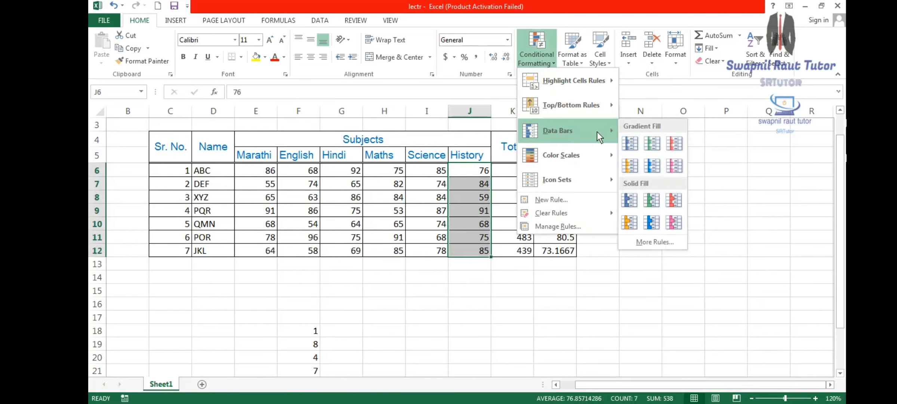
pyautogui.moveTo(599, 155)
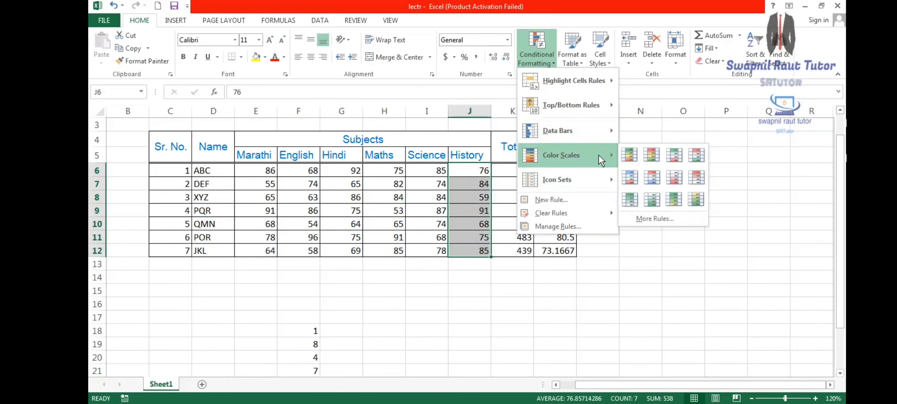
pyautogui.click(632, 154)
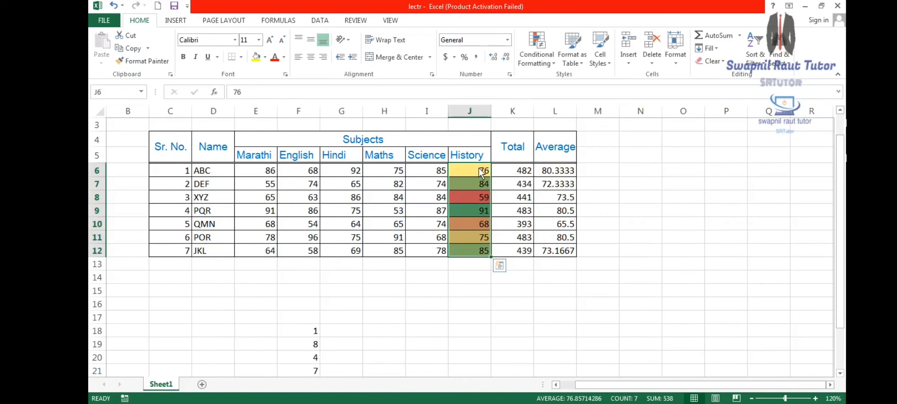
# - Clear the color scale rule from the History marks in J6:J12
pyautogui.click(546, 56)
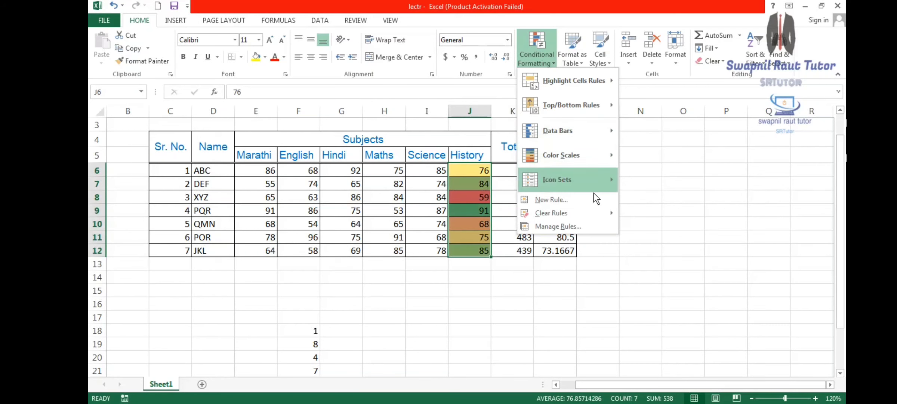
pyautogui.moveTo(602, 212)
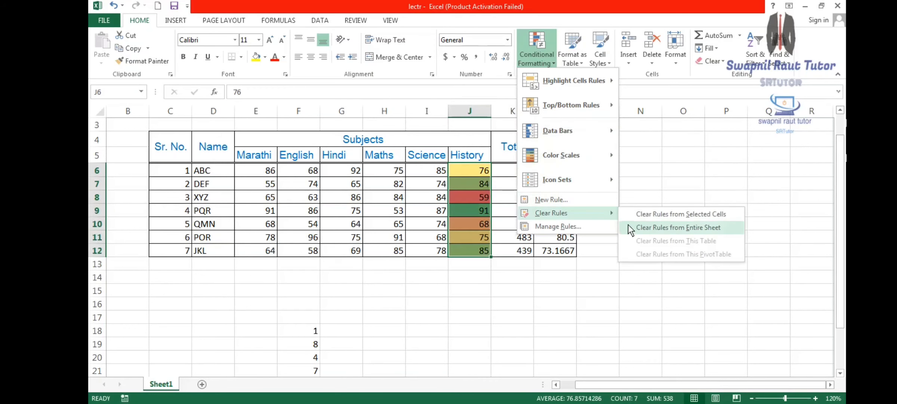
pyautogui.click(676, 217)
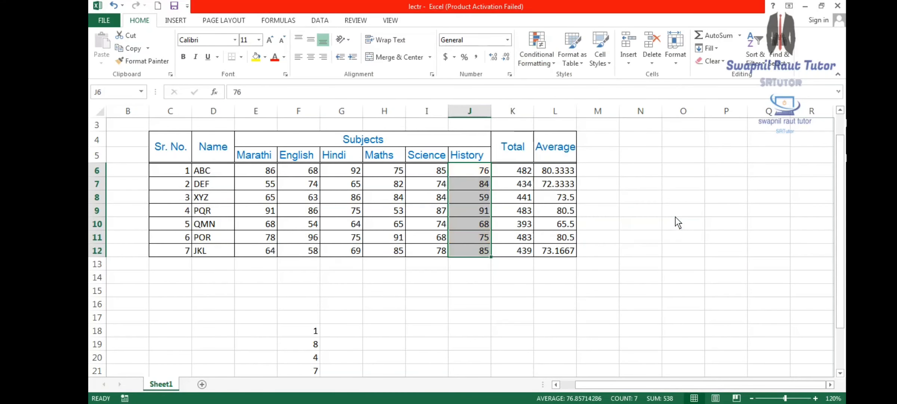
# - Apply the colored three-arrow directional icon set to the History marks in J6:J12
pyautogui.click(538, 60)
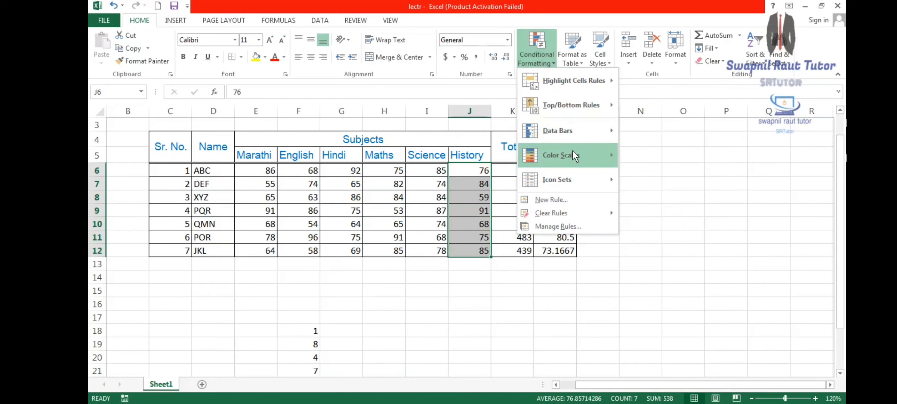
pyautogui.moveTo(559, 180)
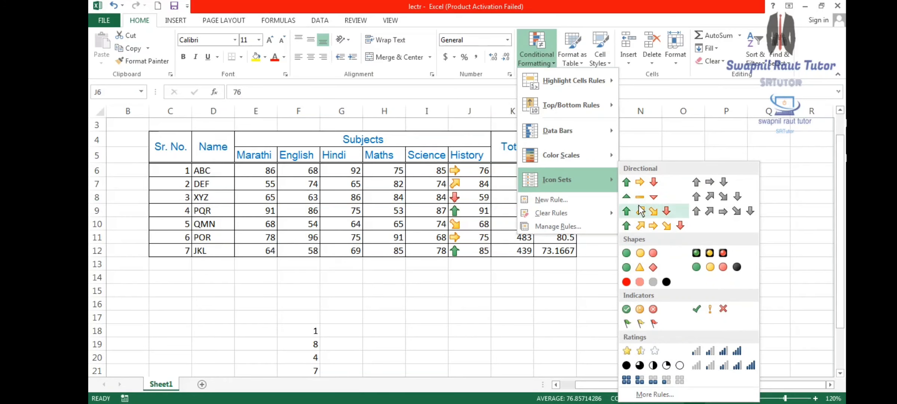
pyautogui.click(642, 183)
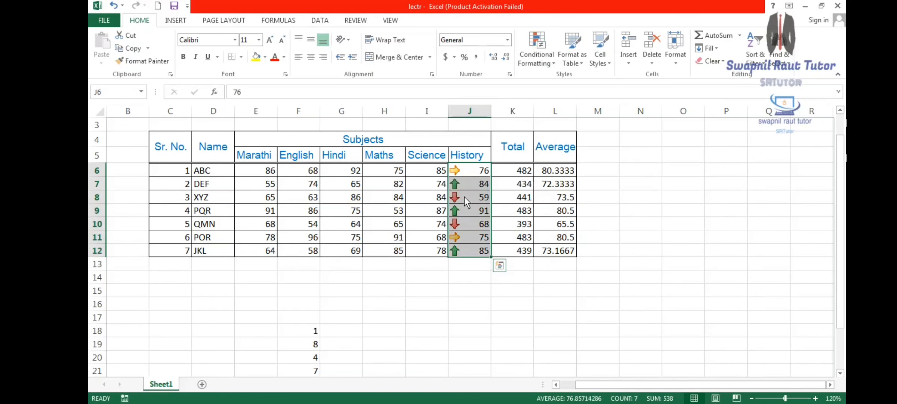
# - Clear the arrow icon set rule from the History marks in J6:J12
pyautogui.click(541, 65)
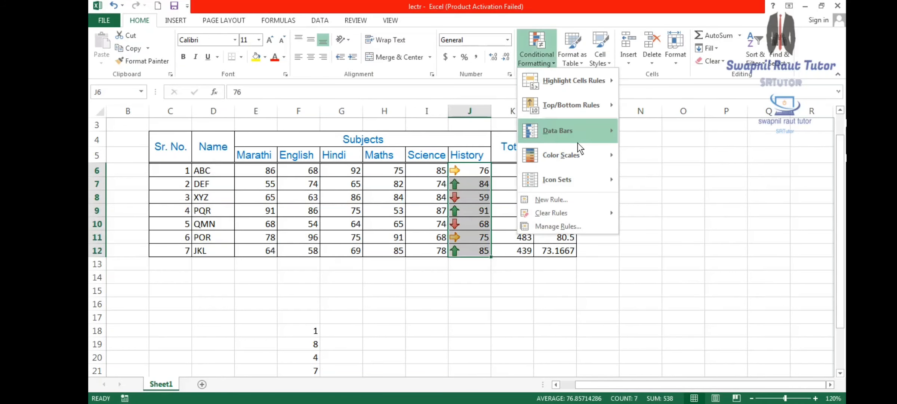
pyautogui.moveTo(582, 213)
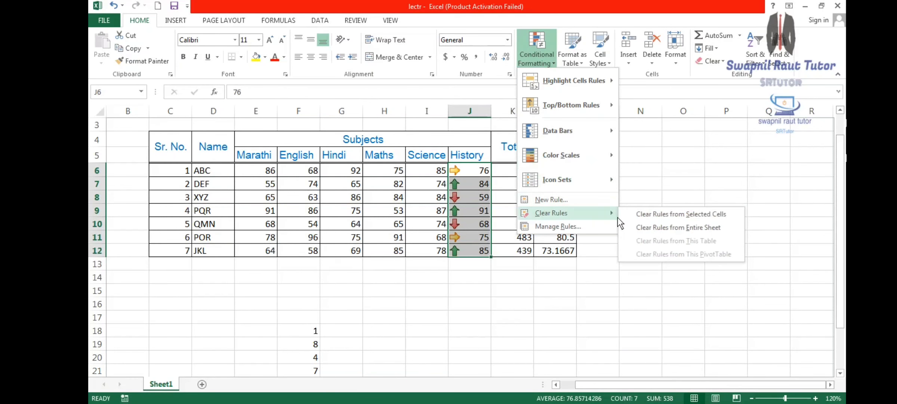
pyautogui.click(670, 214)
# - Apply the 5 Quarters ratings icon set to the History marks in J6:J12 and deselect the range
pyautogui.click(542, 62)
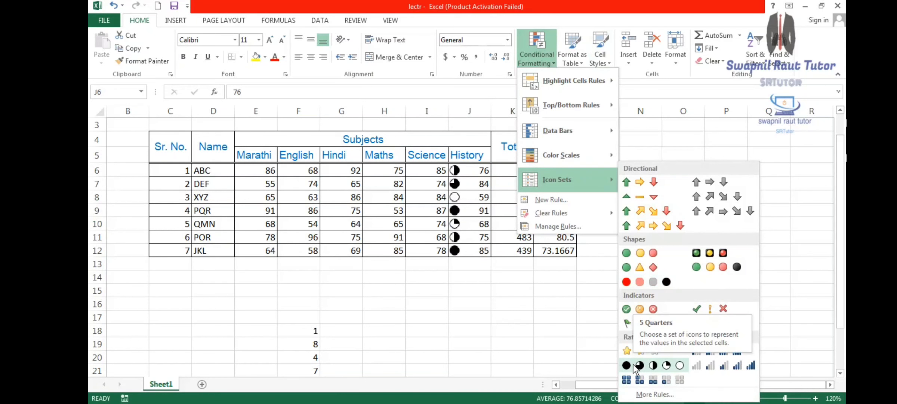
pyautogui.click(634, 365)
pyautogui.click(636, 368)
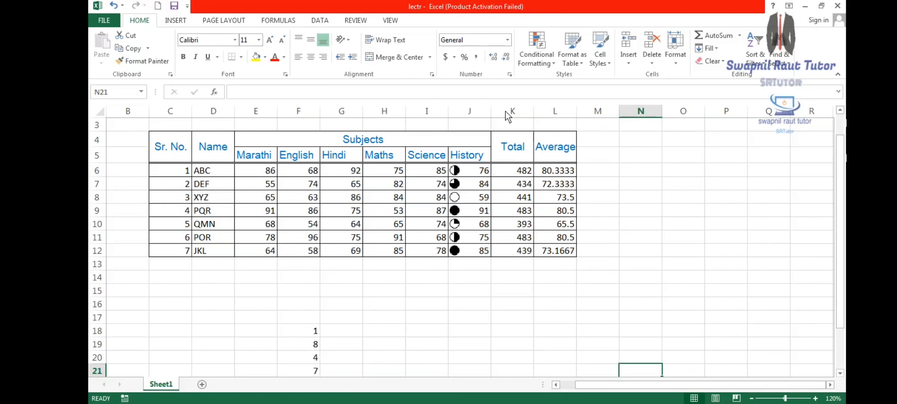
# - Examine the rule types in the New Formatting Rule dialog, cancel it, and look over the Clear Rules options
pyautogui.click(532, 64)
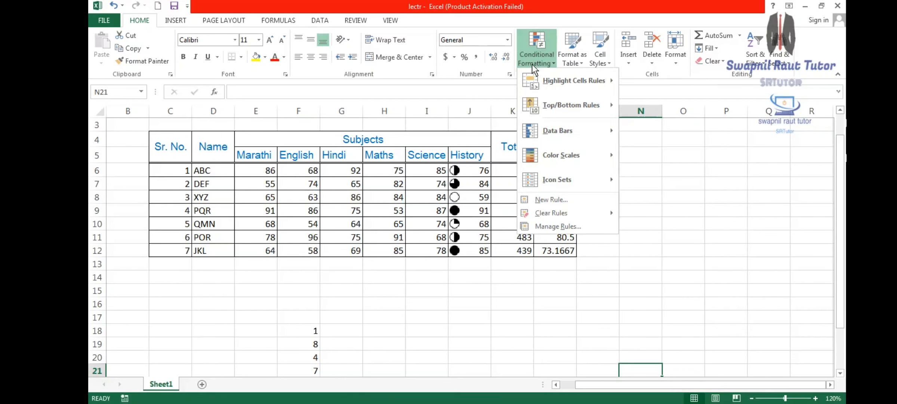
pyautogui.click(562, 196)
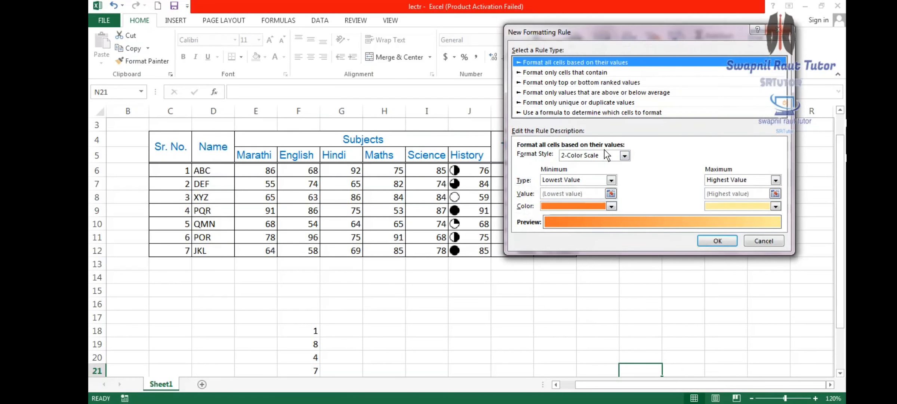
pyautogui.click(762, 241)
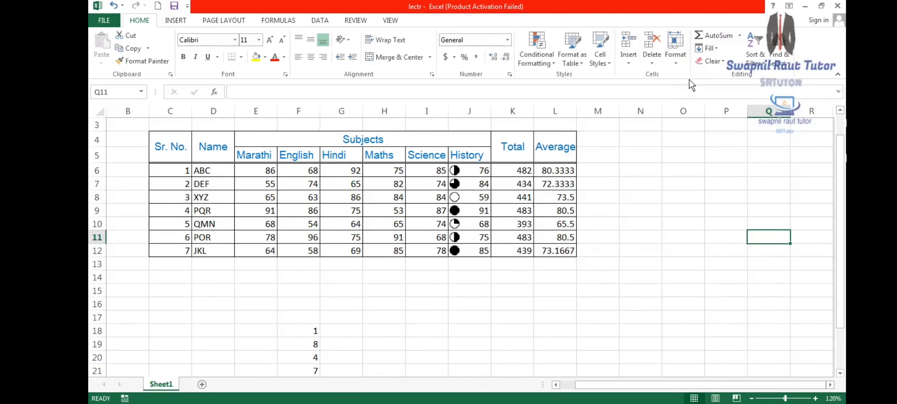
pyautogui.click(546, 59)
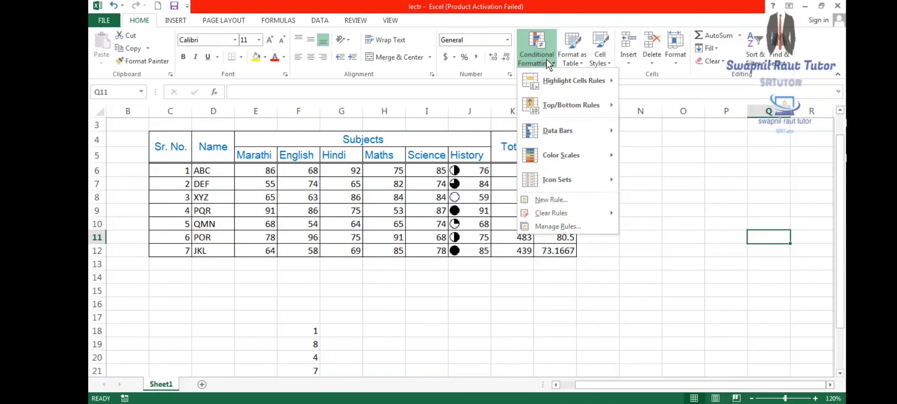
pyautogui.moveTo(598, 214)
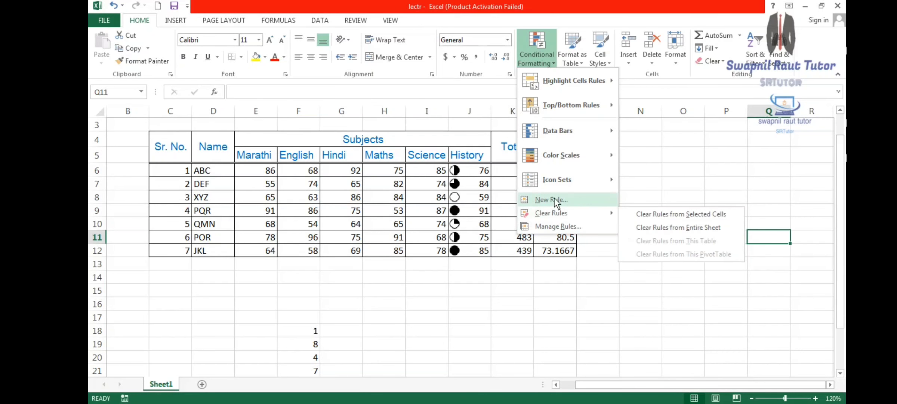
pyautogui.click(492, 283)
# - Clear the conditional formatting rules from only the first four History marks, J6:J9
pyautogui.click(482, 210)
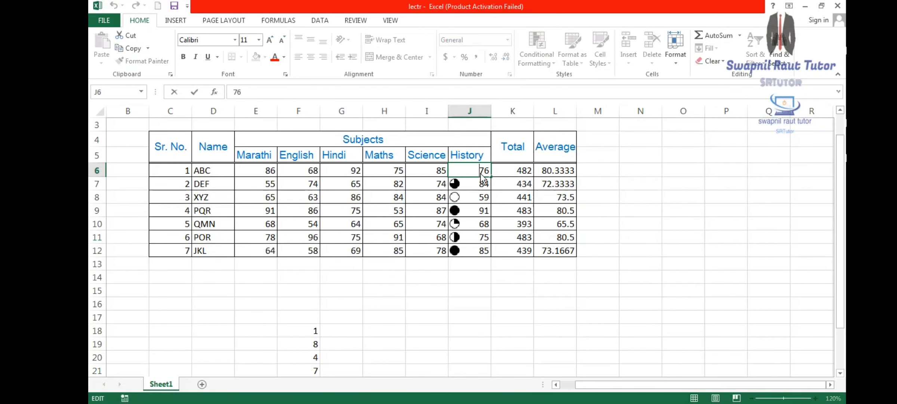
pyautogui.click(476, 169)
pyautogui.doubleClick(476, 169)
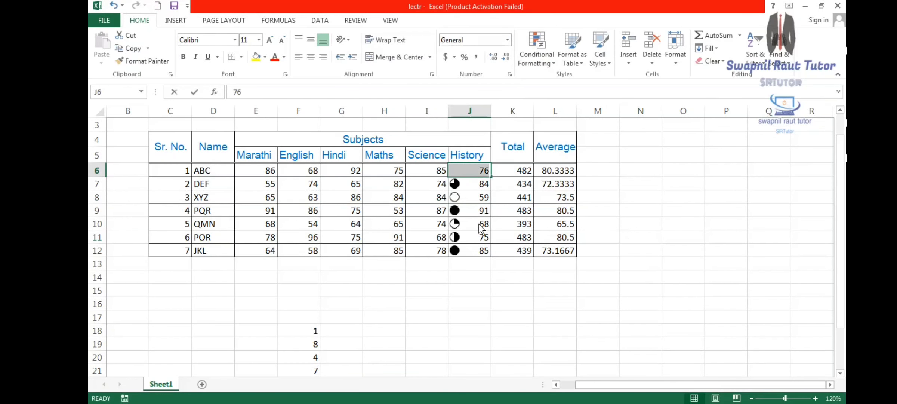
pyautogui.click(477, 251)
pyautogui.moveTo(476, 250); pyautogui.dragTo(477, 210)
pyautogui.moveTo(478, 210); pyautogui.dragTo(477, 175)
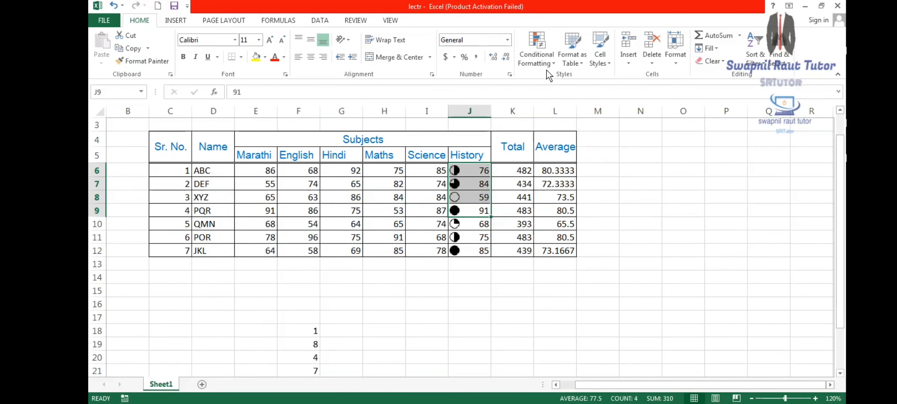
pyautogui.click(535, 57)
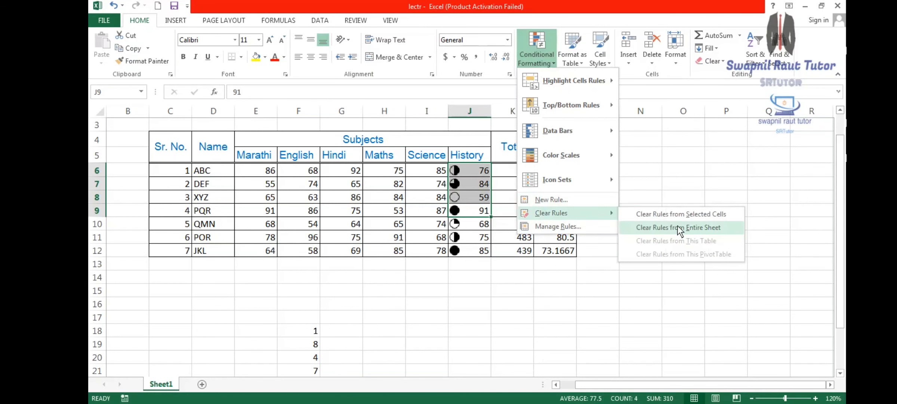
pyautogui.click(676, 216)
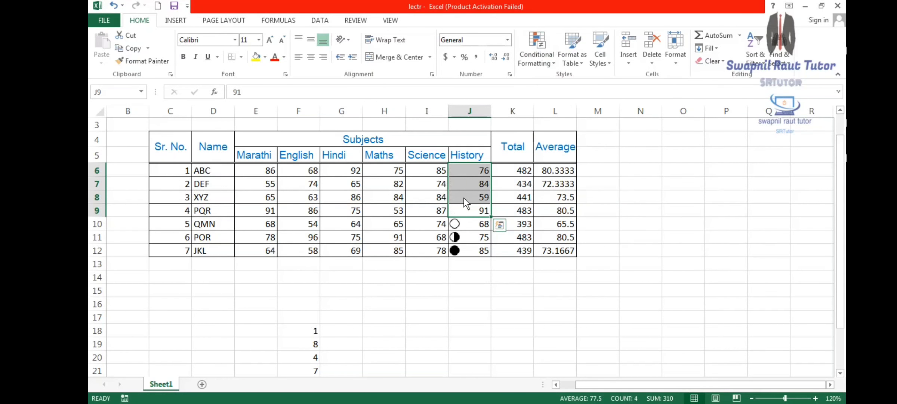
# - Clear the conditional formatting rules from the remaining History marks in J10:J12
pyautogui.click(469, 294)
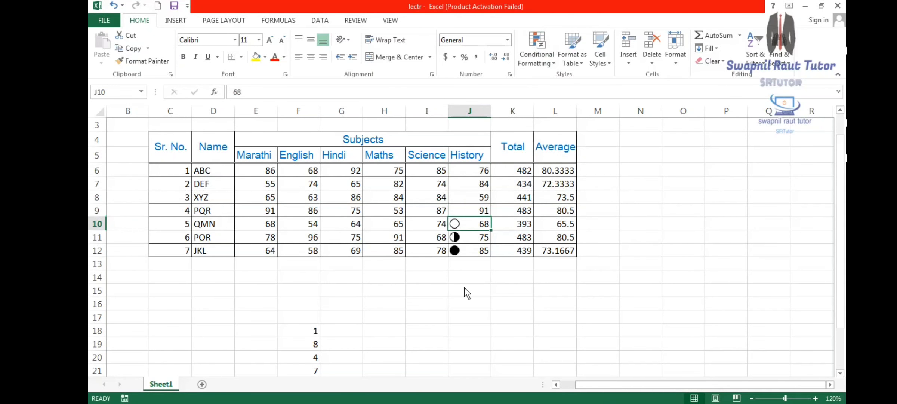
pyautogui.moveTo(473, 226); pyautogui.dragTo(474, 250)
pyautogui.click(548, 59)
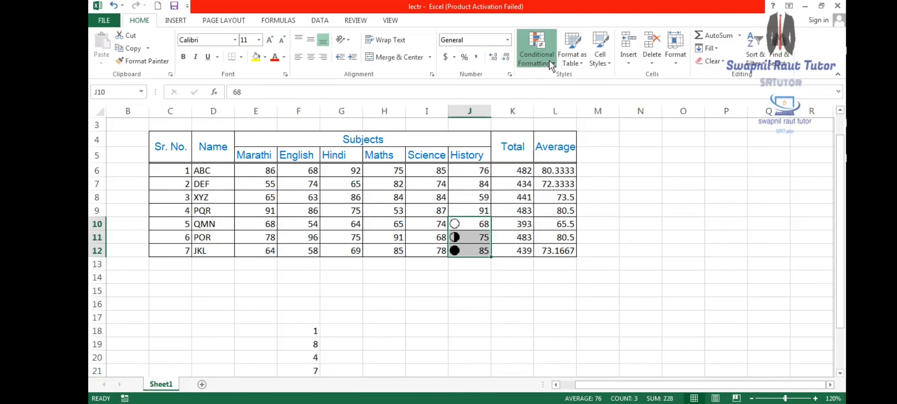
pyautogui.moveTo(598, 212)
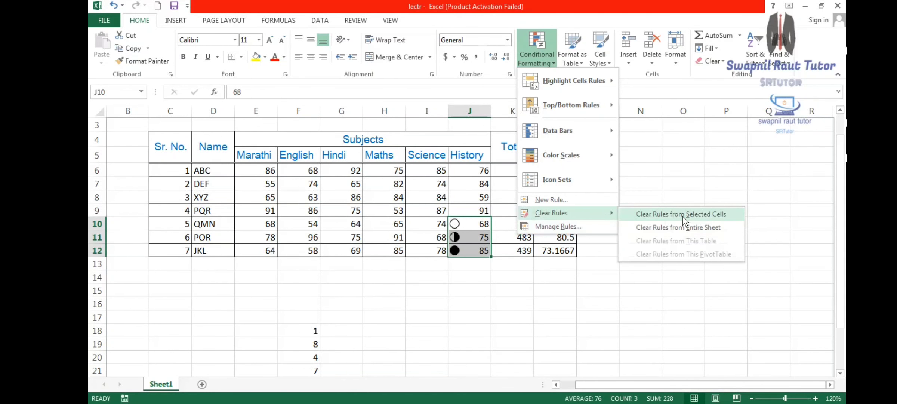
pyautogui.click(677, 216)
pyautogui.click(478, 317)
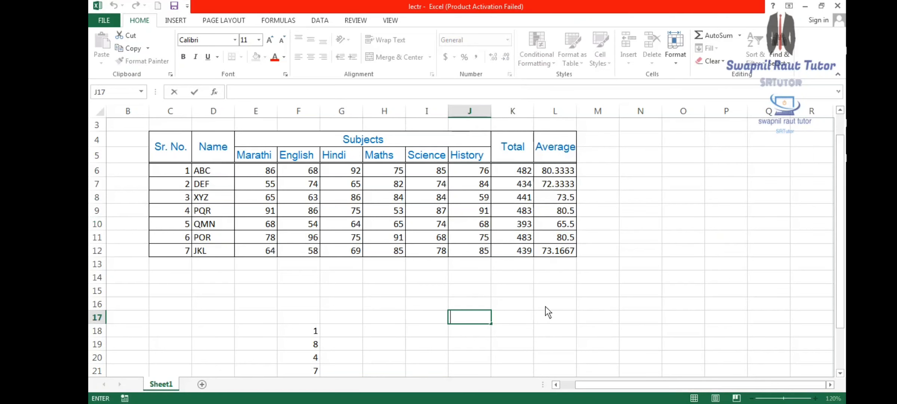
pyautogui.click(552, 291)
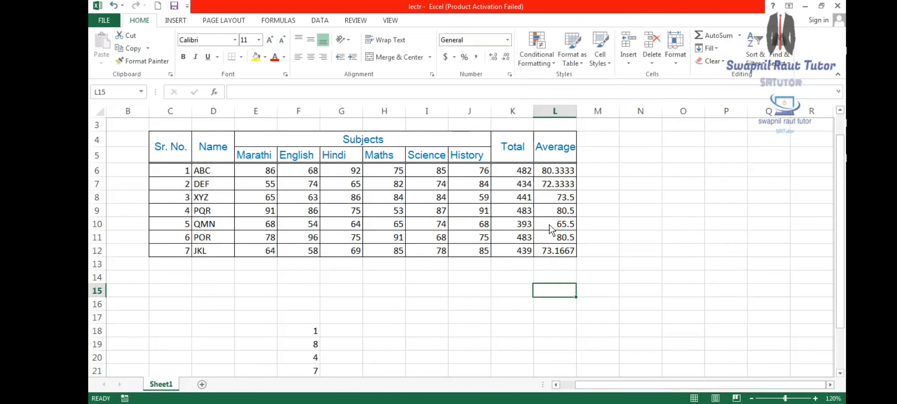
pyautogui.click(541, 52)
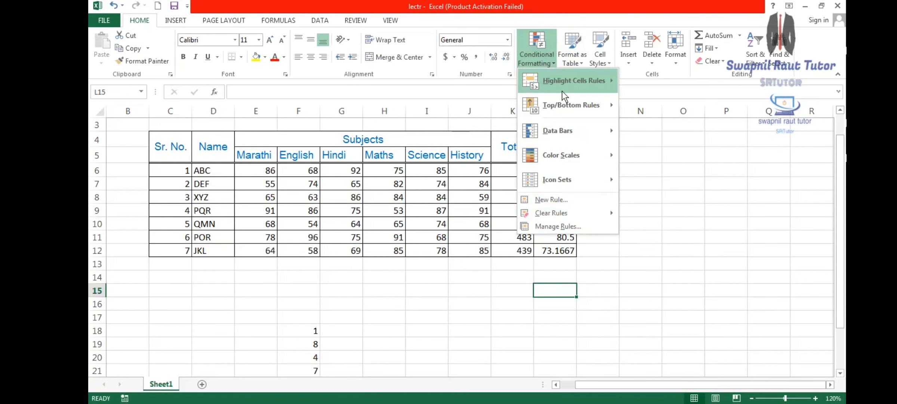
pyautogui.click(699, 225)
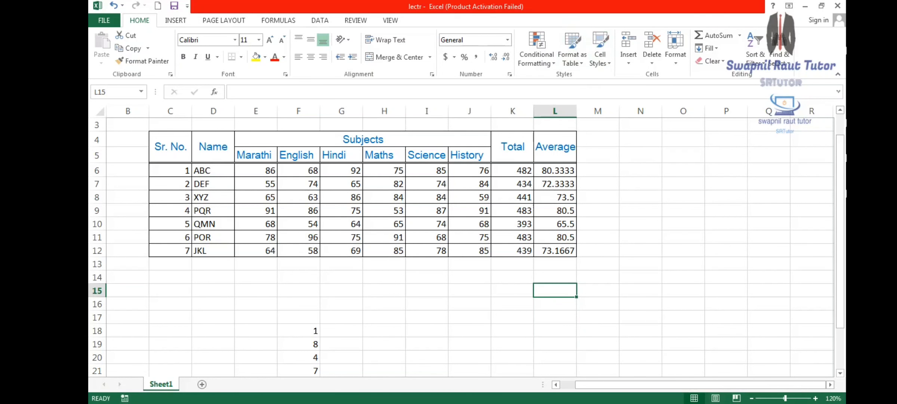
pyautogui.click(767, 359)
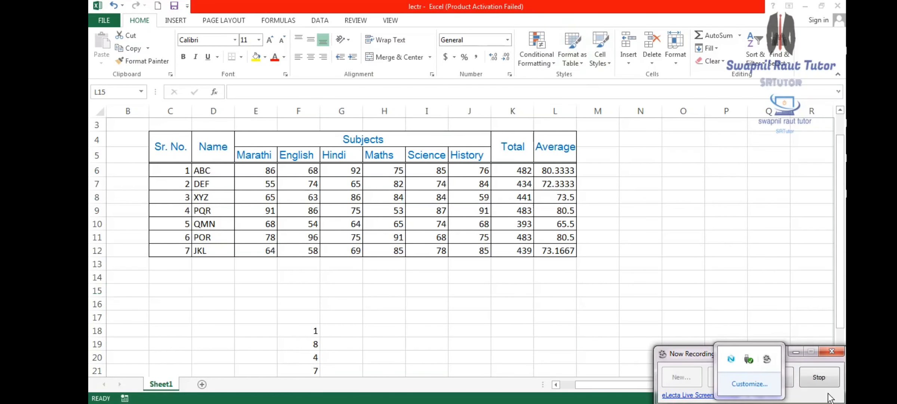